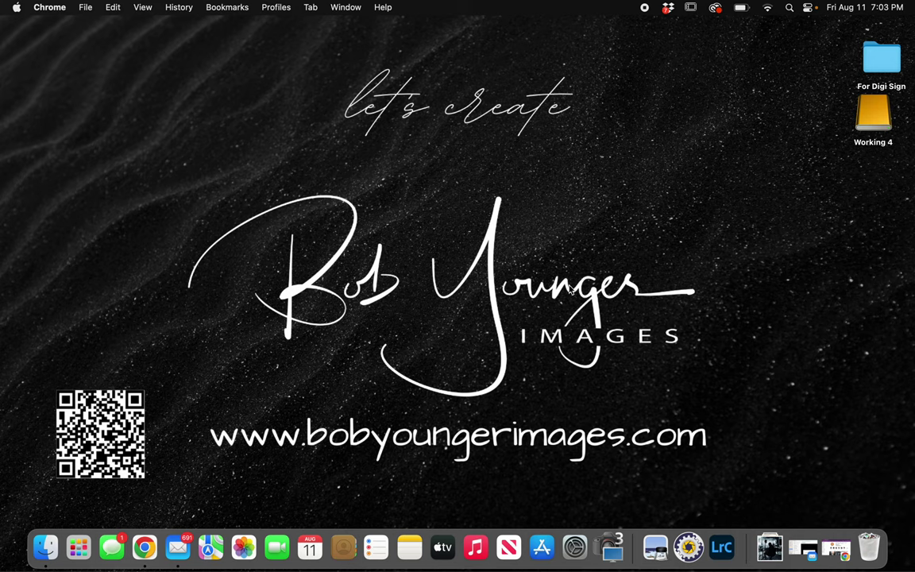
Scroll down through the Instagram profile in the browser, then minimize the browser
{"action": "left_click", "coordinate": [145, 547]}
{"action": "scroll", "coordinate": [639, 202], "scroll_direction": "down", "scroll_amount": 5}
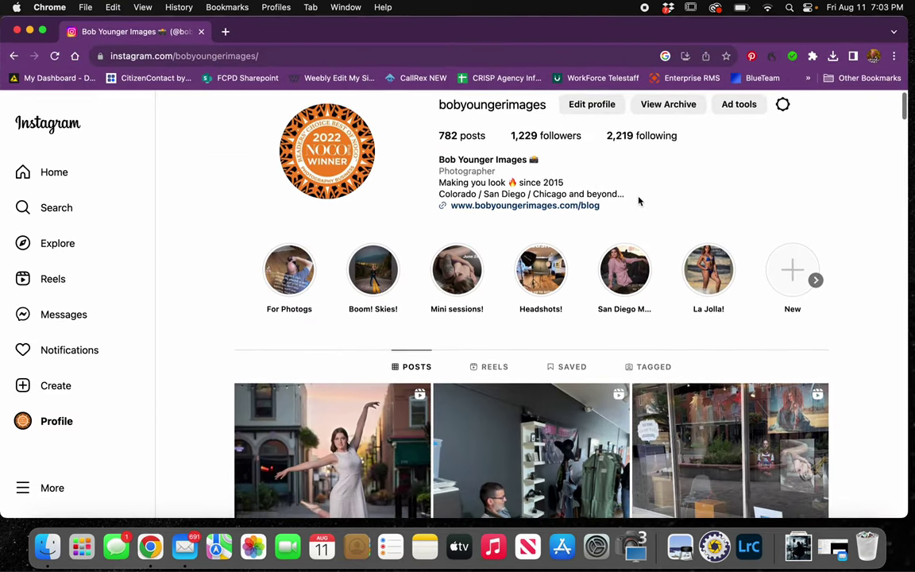
{"action": "scroll", "coordinate": [639, 201], "scroll_direction": "down", "scroll_amount": 3}
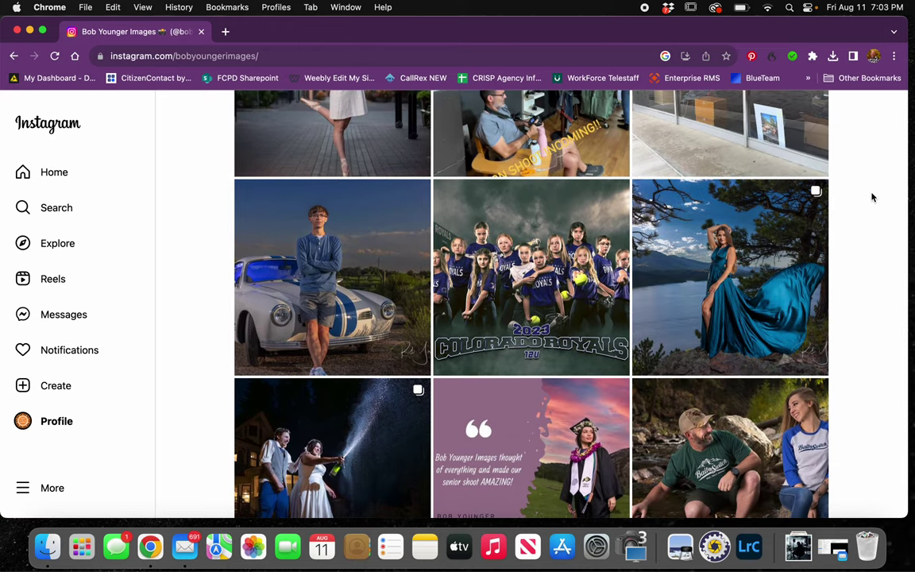
{"action": "scroll", "coordinate": [874, 191], "scroll_direction": "down", "scroll_amount": 3}
{"action": "scroll", "coordinate": [872, 197], "scroll_direction": "down", "scroll_amount": 6}
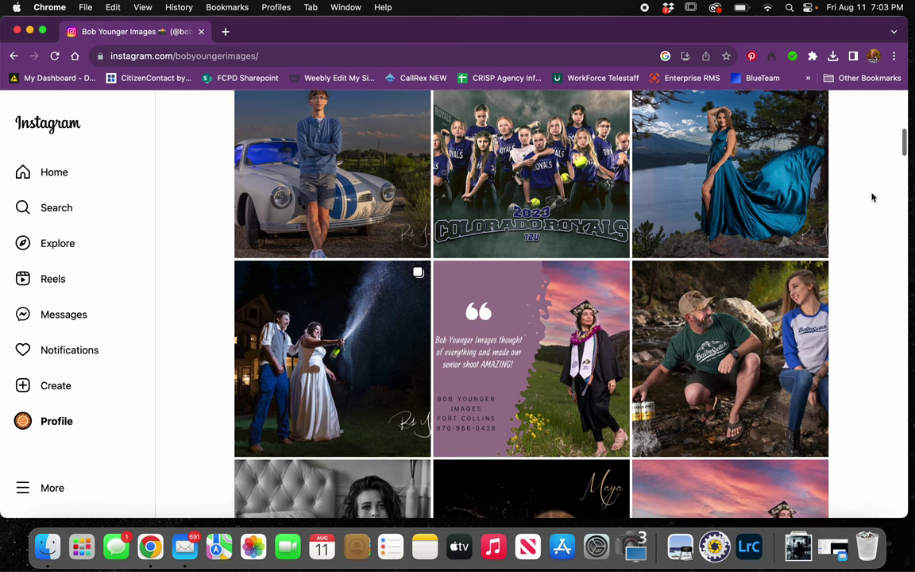
{"action": "scroll", "coordinate": [872, 197], "scroll_direction": "down", "scroll_amount": 8}
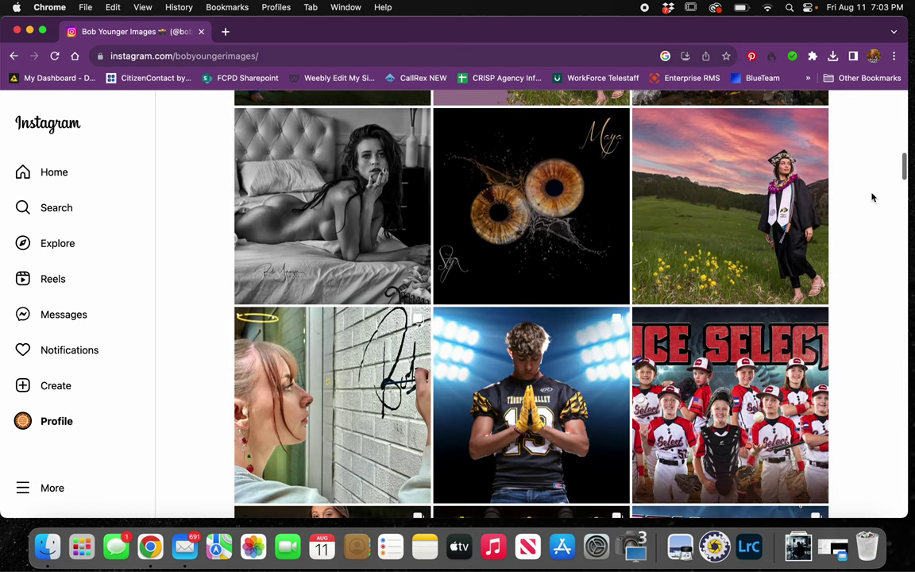
{"action": "scroll", "coordinate": [872, 197], "scroll_direction": "down", "scroll_amount": 13}
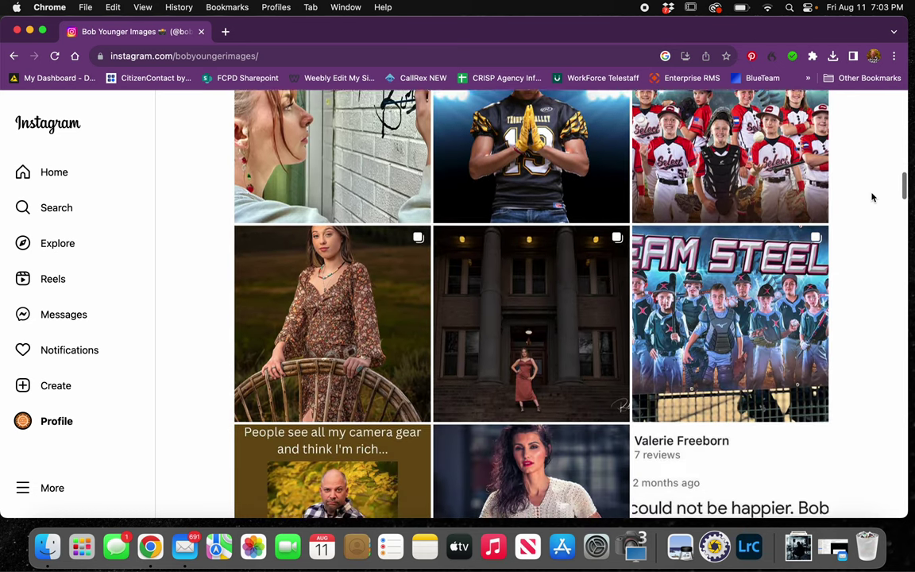
{"action": "scroll", "coordinate": [872, 197], "scroll_direction": "down", "scroll_amount": 10}
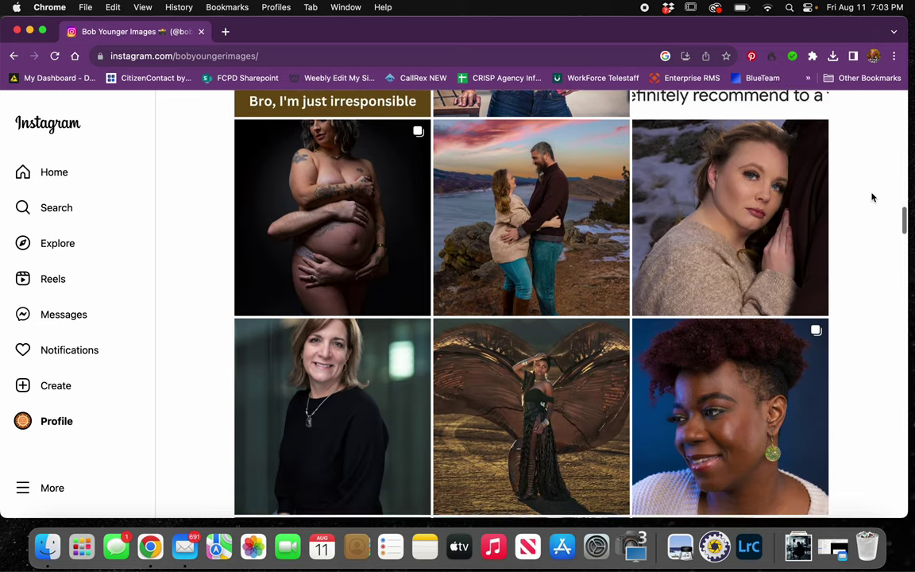
{"action": "scroll", "coordinate": [871, 197], "scroll_direction": "down", "scroll_amount": 10}
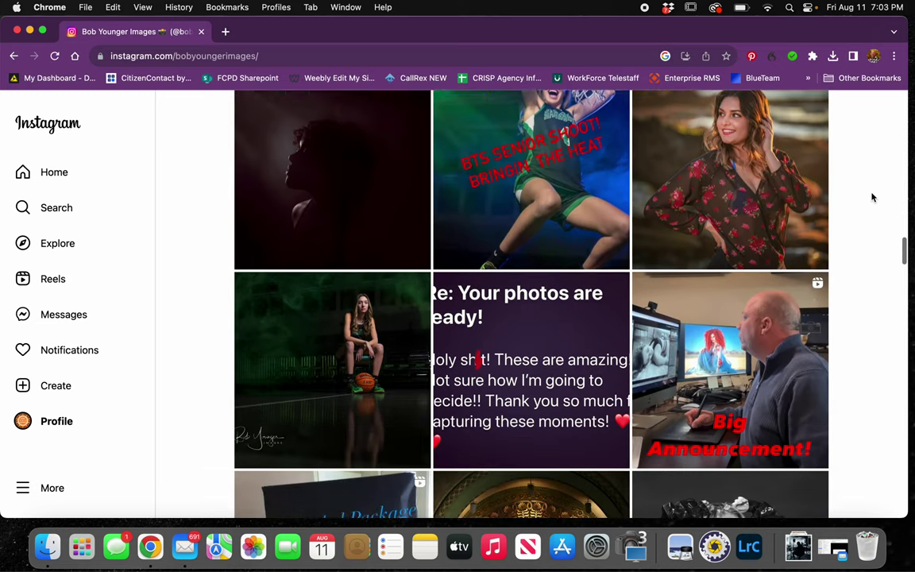
{"action": "scroll", "coordinate": [872, 197], "scroll_direction": "down", "scroll_amount": 2}
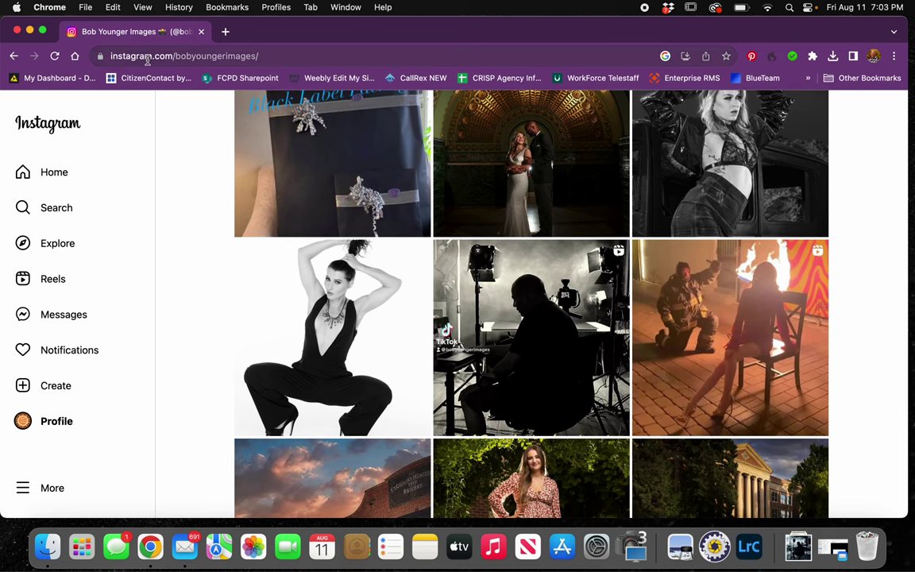
{"action": "left_click", "coordinate": [30, 31]}
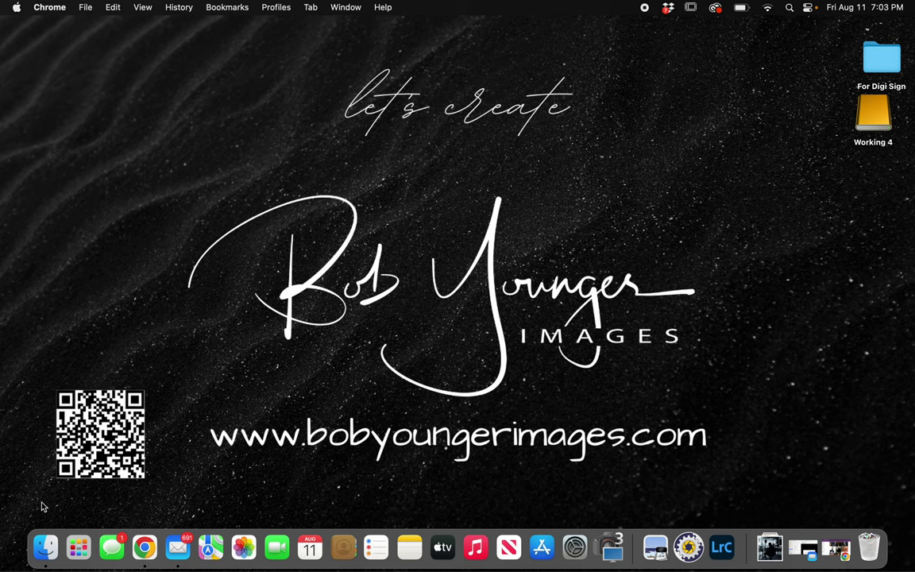
Show the Working 4 drive in a new Finder window and bring up its context options
{"action": "left_click", "coordinate": [45, 546]}
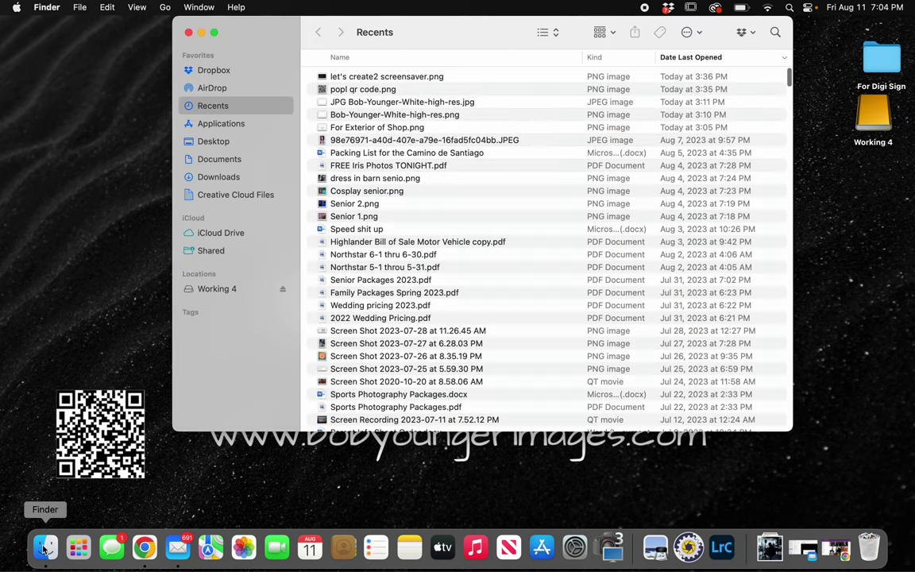
{"action": "left_click", "coordinate": [208, 290]}
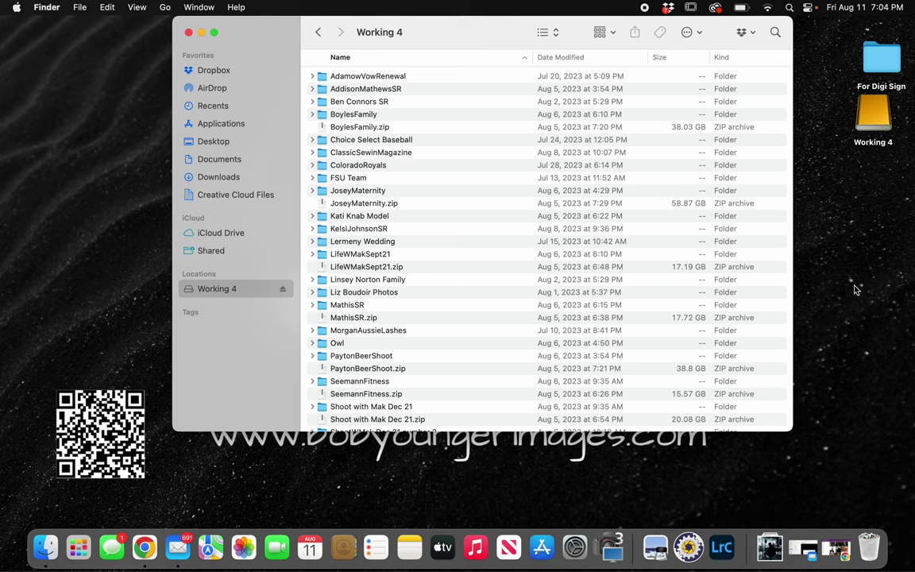
{"action": "right_click", "coordinate": [233, 291]}
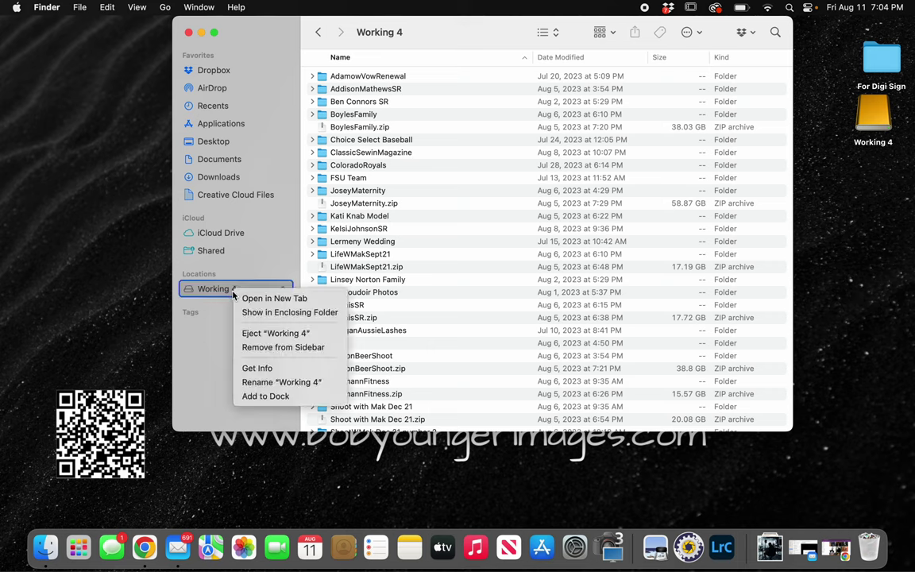
{"action": "left_click", "coordinate": [257, 368]}
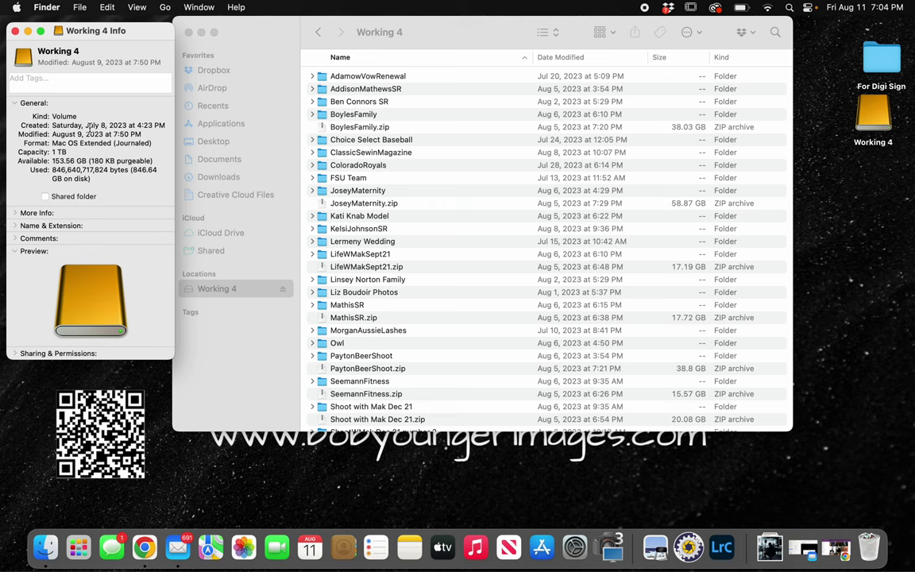
{"action": "left_click", "coordinate": [14, 32]}
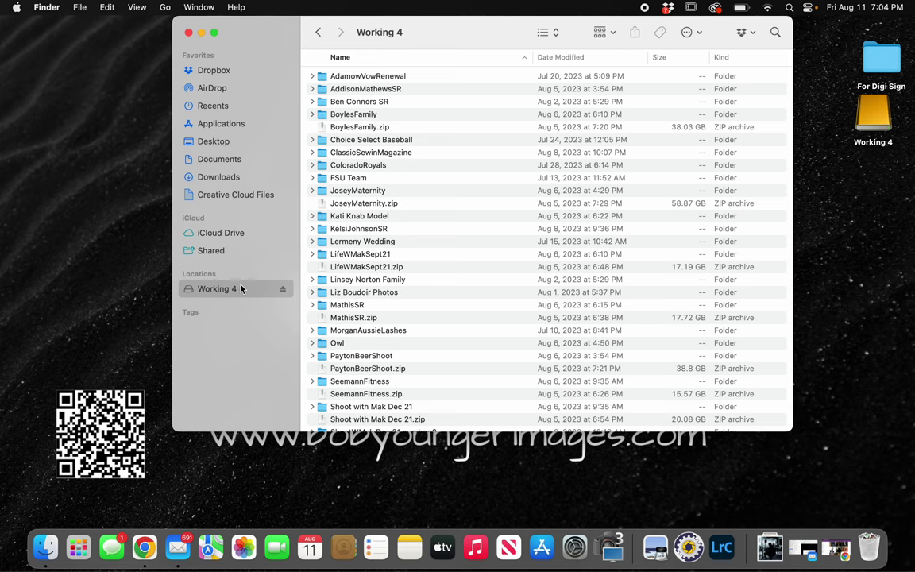
{"action": "scroll", "coordinate": [435, 215], "scroll_direction": "down", "scroll_amount": 5}
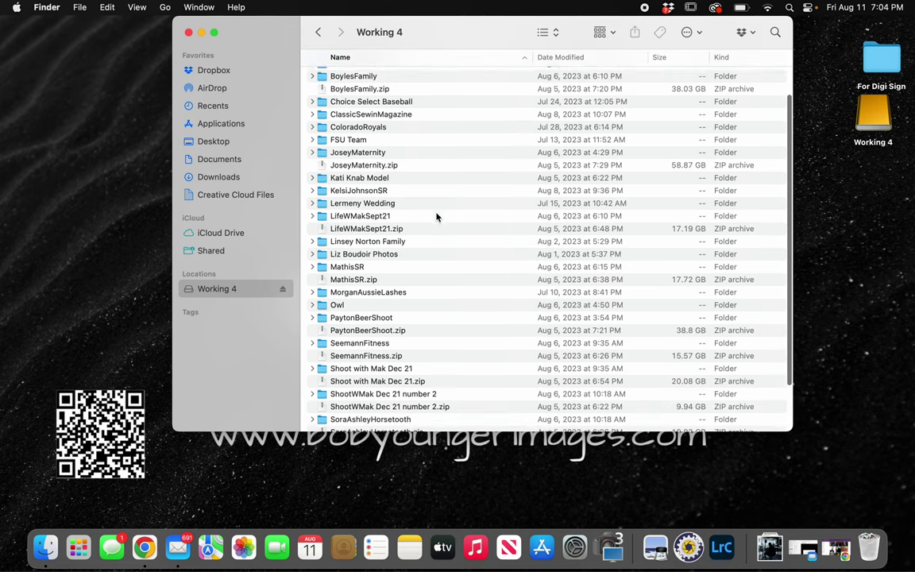
{"action": "scroll", "coordinate": [436, 216], "scroll_direction": "up", "scroll_amount": 5}
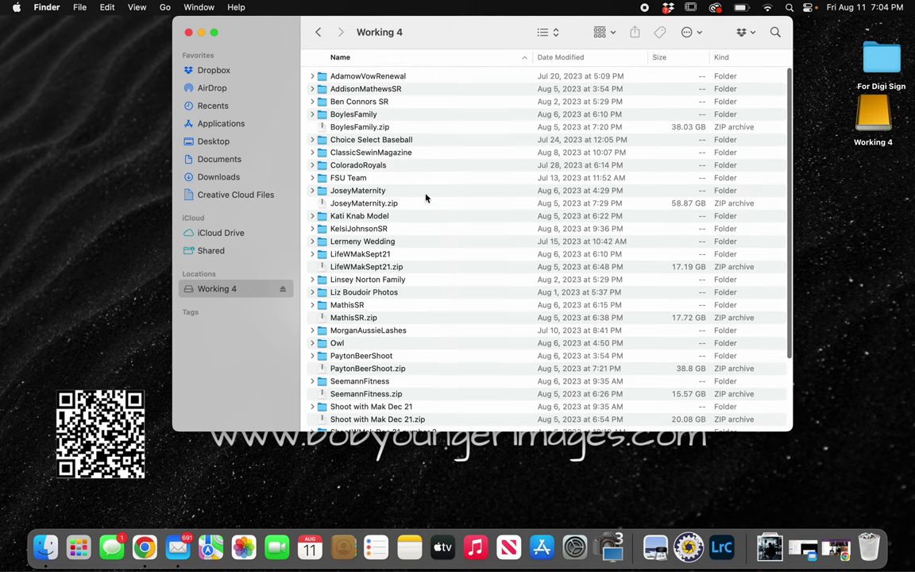
{"action": "double_click", "coordinate": [324, 217]}
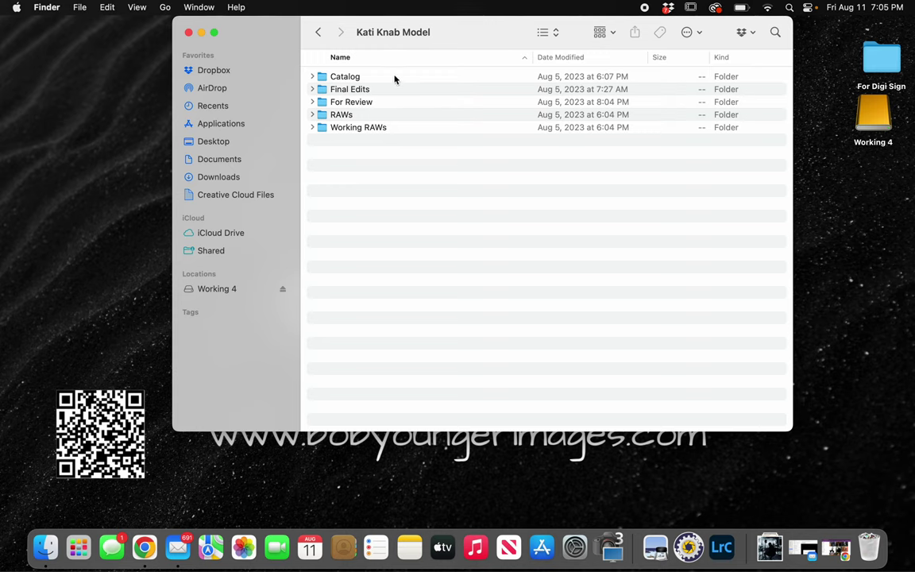
Expand and collapse the Catalog and RAWs folders to preview their contents
{"action": "left_click", "coordinate": [318, 76]}
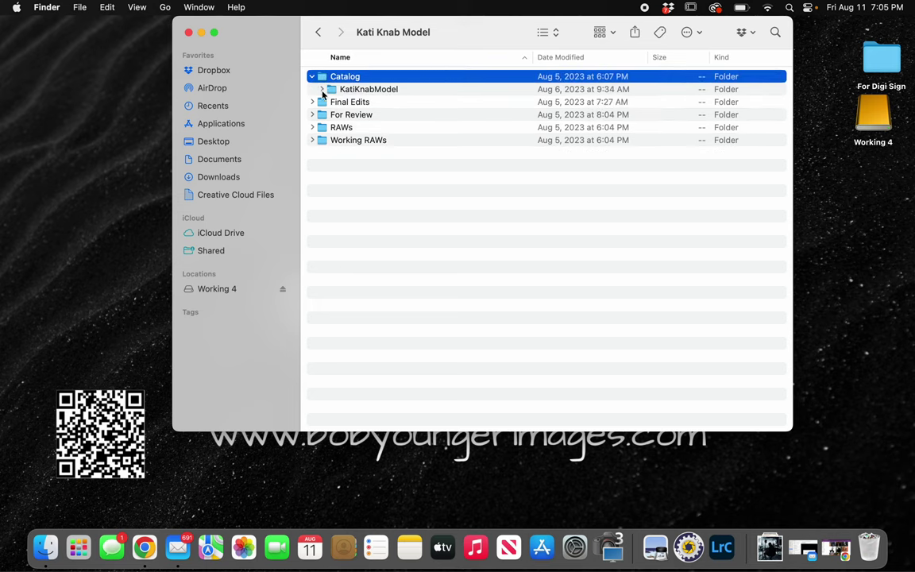
{"action": "left_click", "coordinate": [322, 89]}
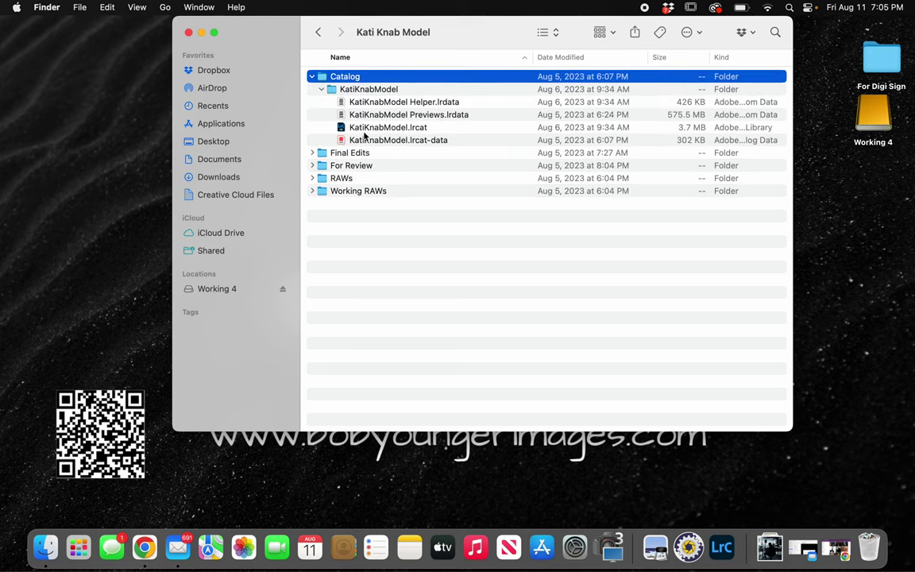
{"action": "left_click", "coordinate": [312, 77]}
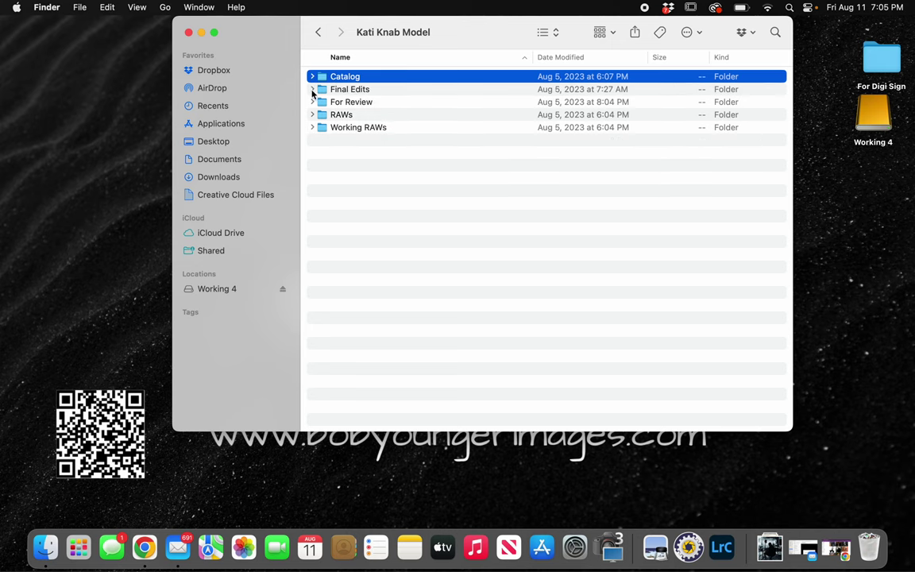
{"action": "left_click", "coordinate": [313, 115]}
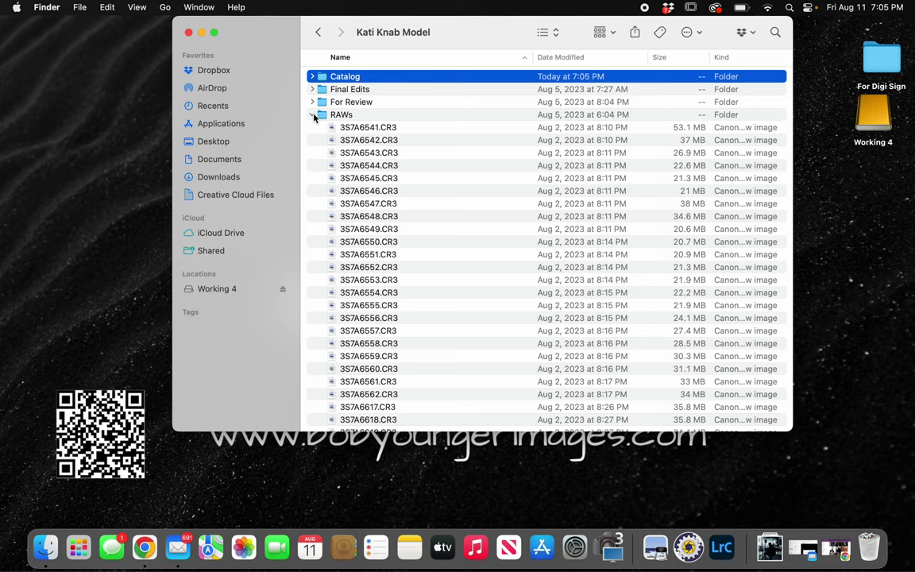
{"action": "left_click", "coordinate": [313, 115]}
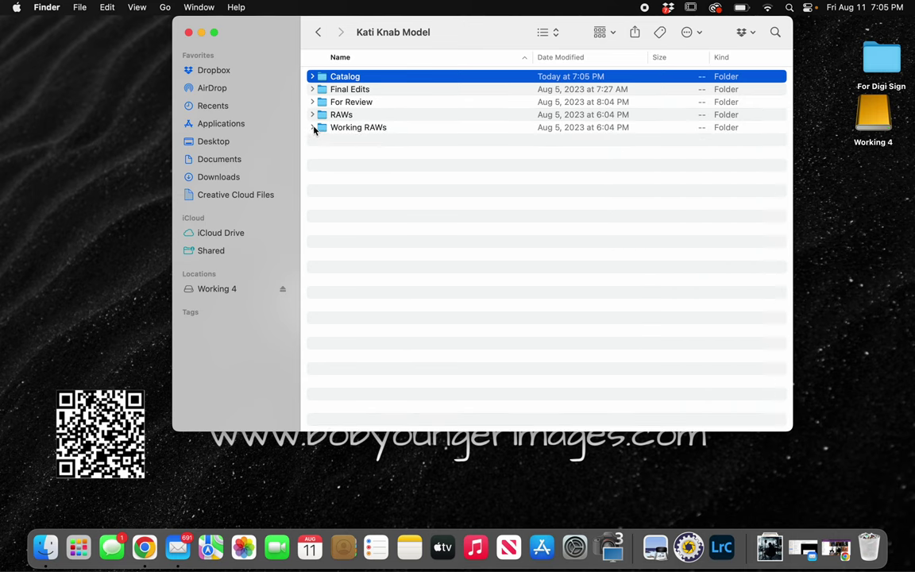
Open the Working RAWs folder to list its CR3 and XMP files
{"action": "left_click", "coordinate": [313, 128]}
{"action": "left_click", "coordinate": [350, 128]}
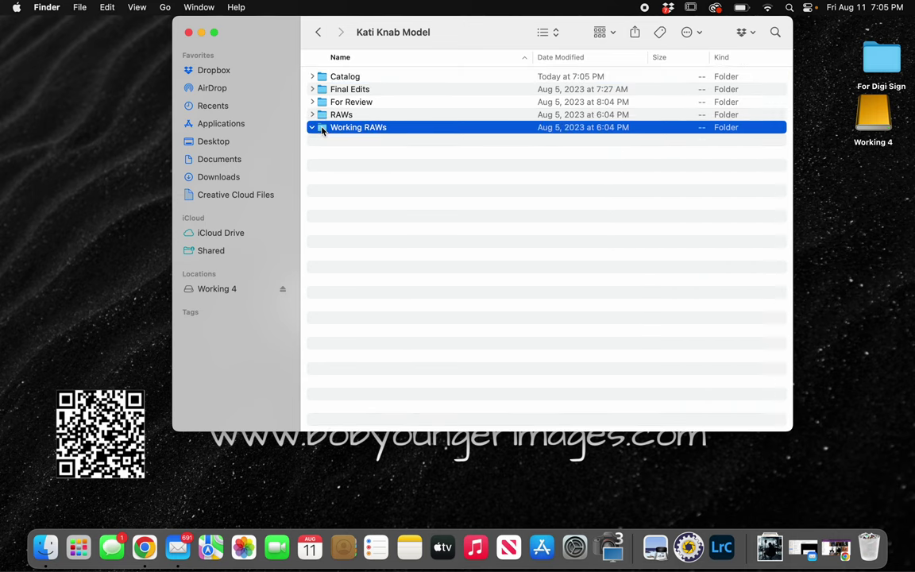
{"action": "double_click", "coordinate": [349, 128]}
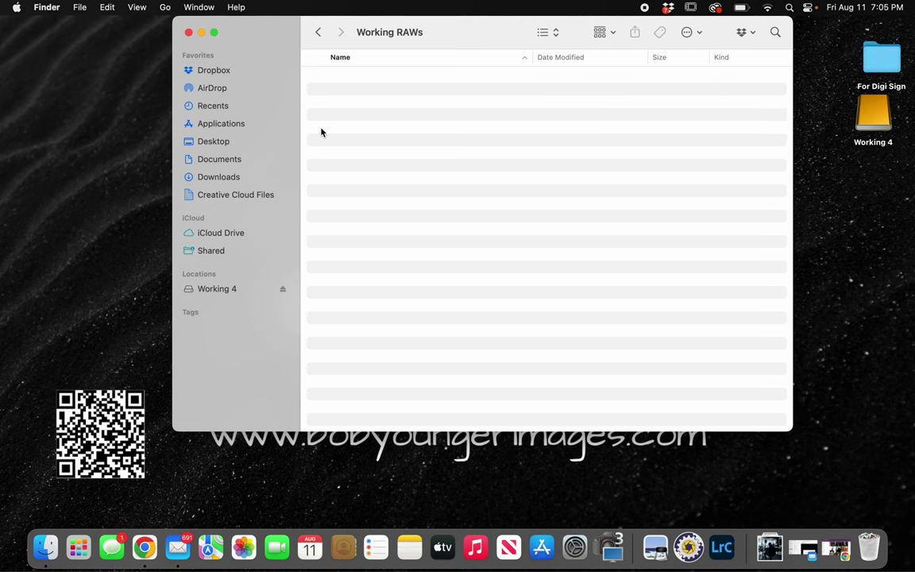
Go back to the model shoot folder and toggle the RAWs and Working RAWs contents open and closed
{"action": "left_click", "coordinate": [318, 33]}
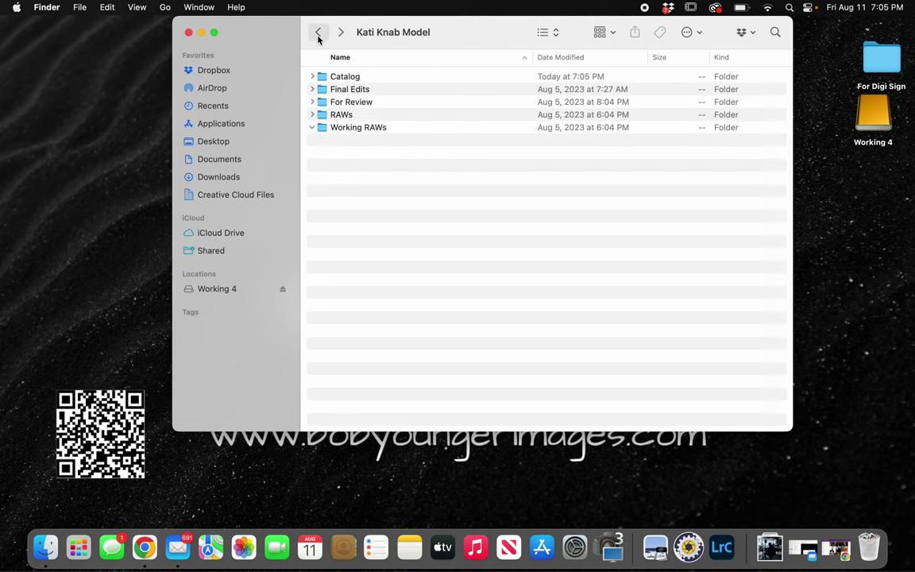
{"action": "left_click", "coordinate": [313, 128]}
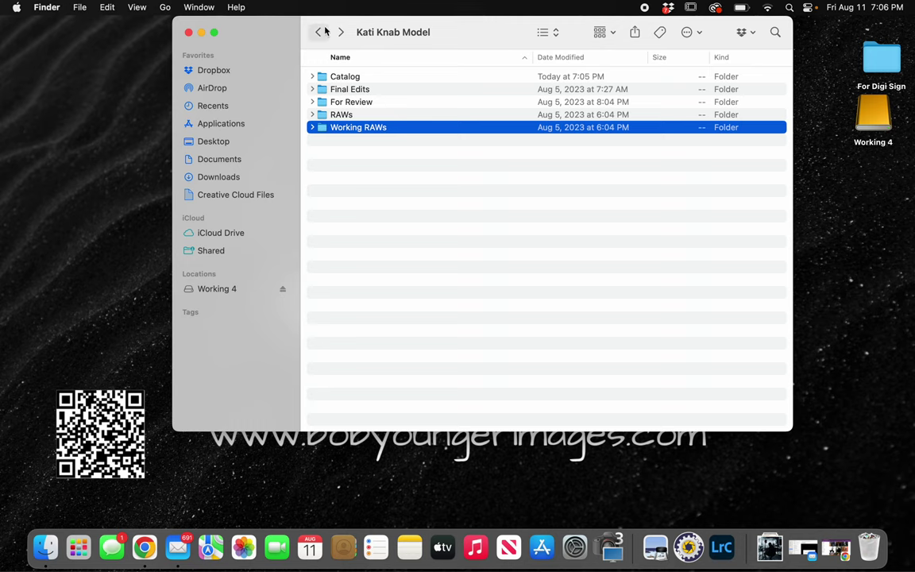
{"action": "left_click", "coordinate": [313, 115]}
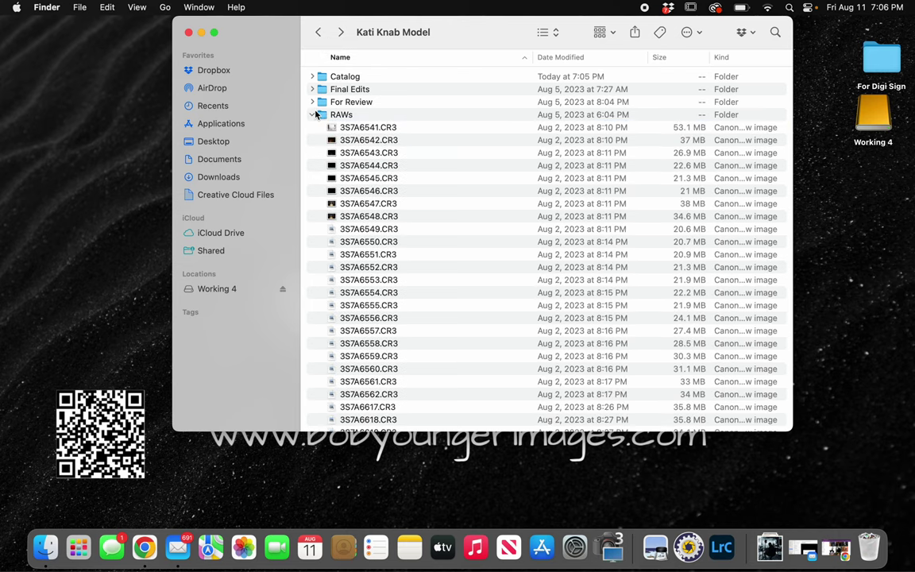
{"action": "left_click", "coordinate": [313, 115]}
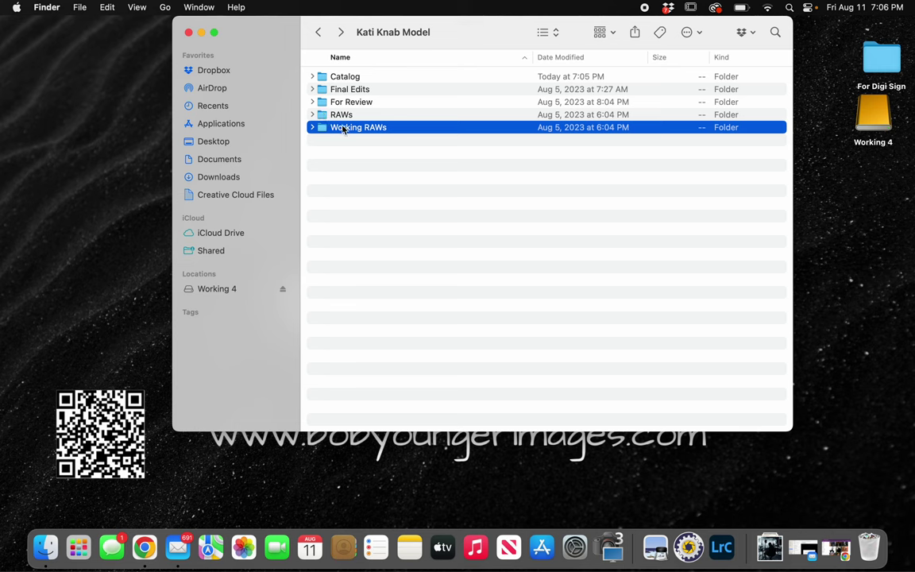
{"action": "left_click", "coordinate": [313, 128]}
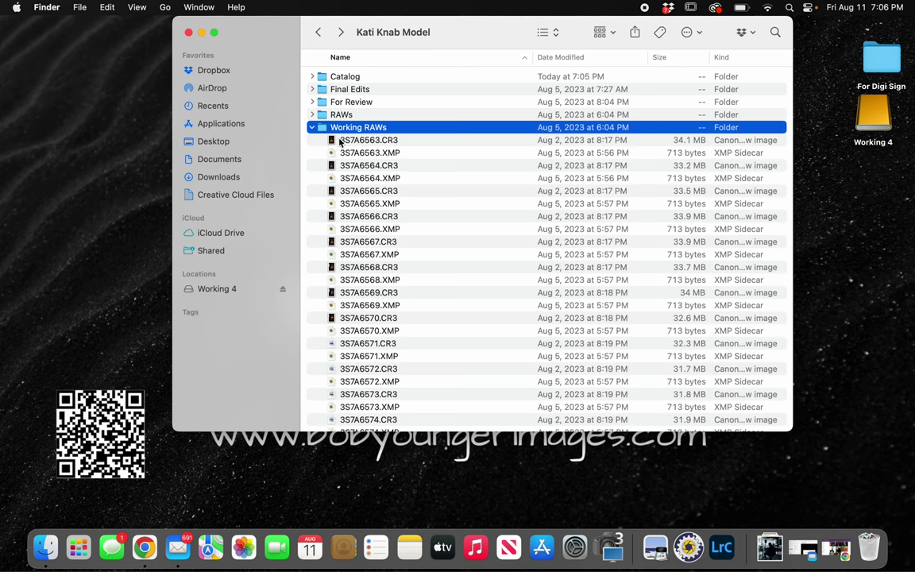
{"action": "left_click", "coordinate": [313, 128]}
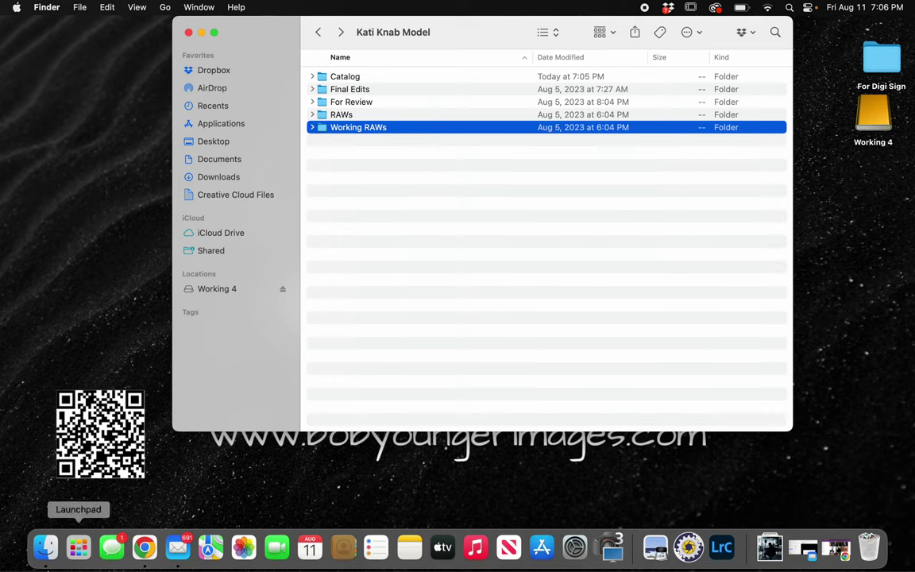
{"action": "left_click", "coordinate": [78, 548]}
Search Launchpad for 'li' and launch Adobe Lightroom Classic
{"action": "type", "text": "l"}
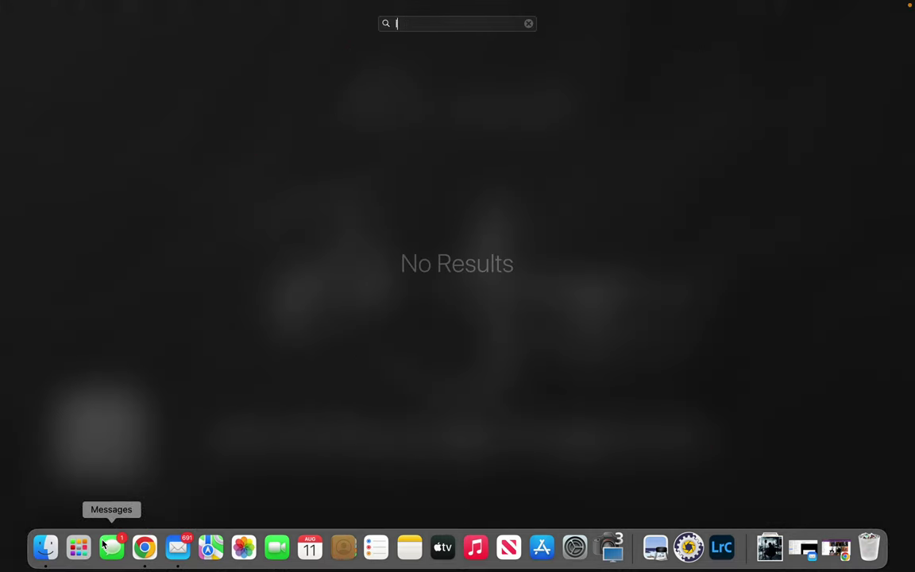
{"action": "type", "text": "ligli"}
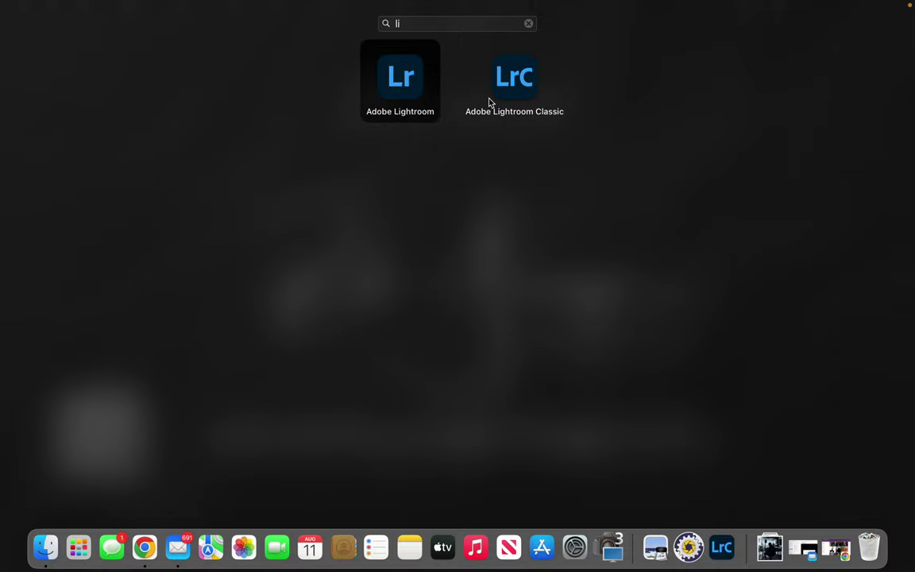
{"action": "left_click", "coordinate": [490, 101]}
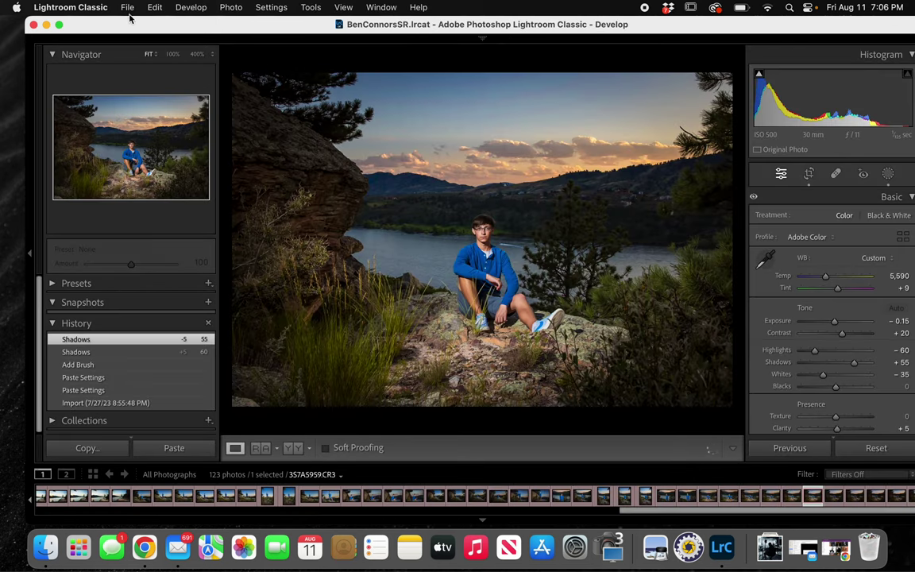
Switch Lightroom Classic to the Library module, showing All Photographs with 123 images
{"action": "left_click", "coordinate": [127, 7]}
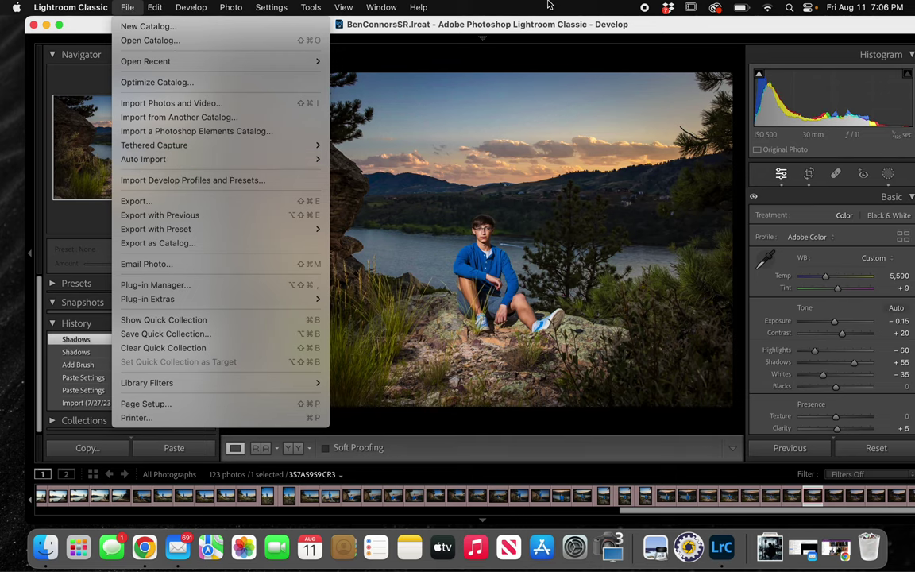
{"action": "left_click", "coordinate": [494, 6]}
{"action": "left_click", "coordinate": [482, 39]}
{"action": "left_click", "coordinate": [580, 58]}
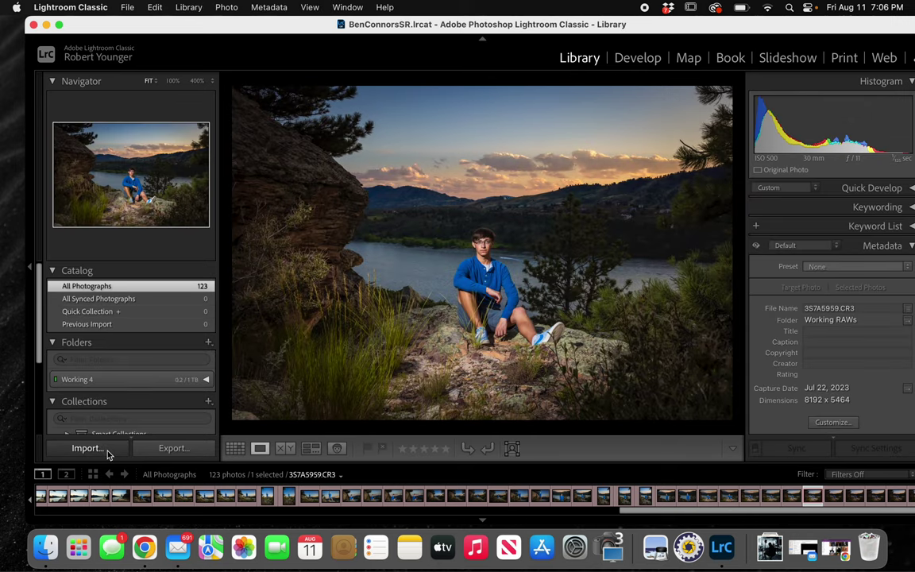
{"action": "key", "text": "super+shift+i"}
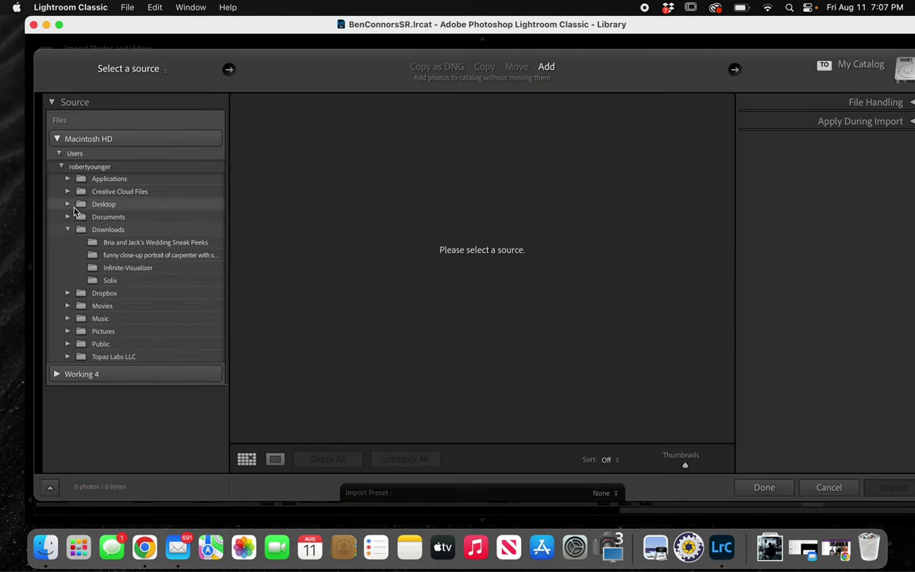
{"action": "left_click", "coordinate": [67, 229]}
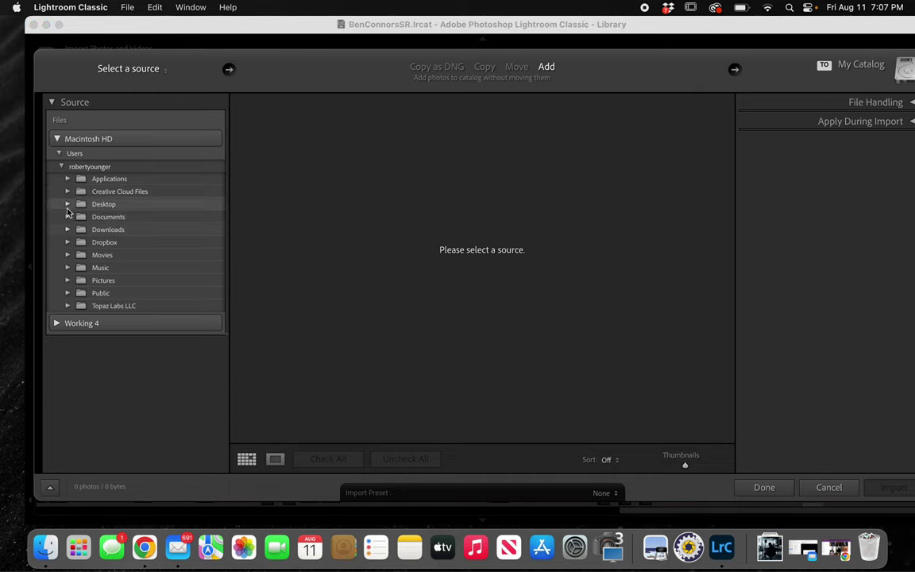
{"action": "left_click", "coordinate": [60, 167]}
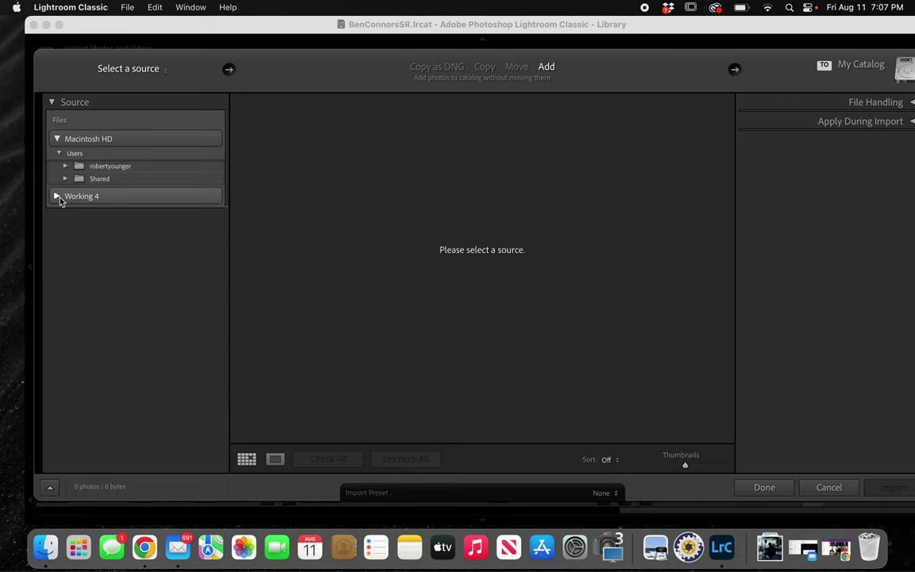
{"action": "left_click", "coordinate": [58, 198]}
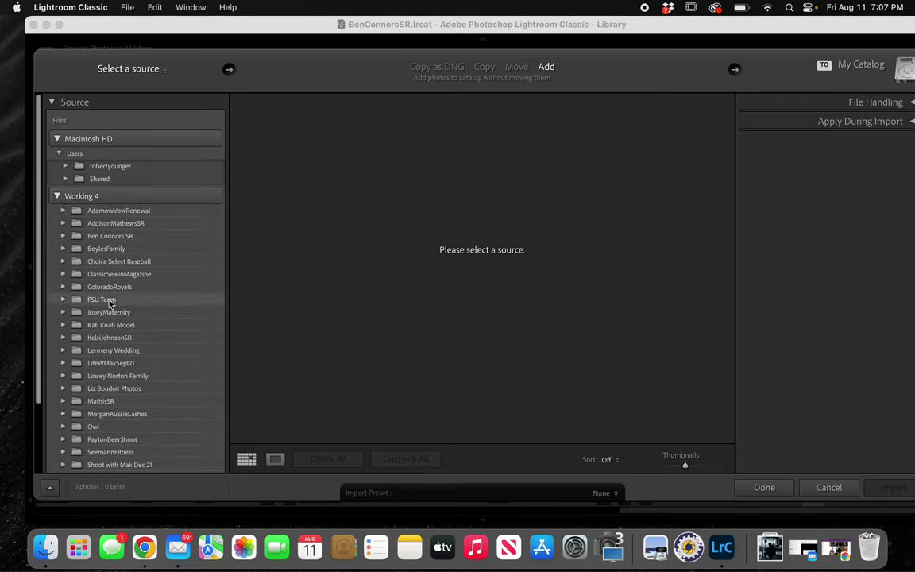
{"action": "scroll", "coordinate": [70, 314], "scroll_direction": "down", "scroll_amount": 1}
{"action": "left_click", "coordinate": [63, 311]}
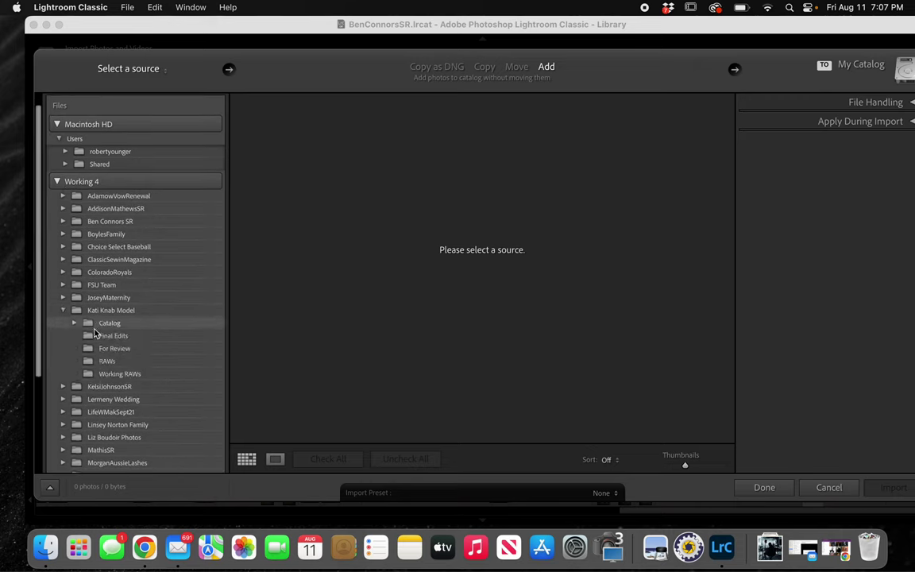
{"action": "left_click", "coordinate": [103, 373]}
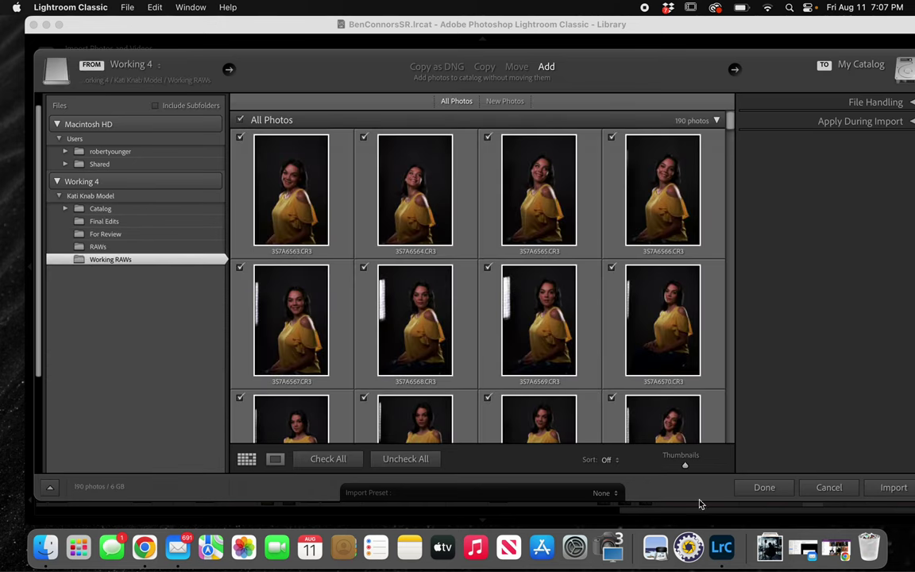
{"action": "left_click_drag", "start_coordinate": [689, 468], "coordinate": [704, 467]}
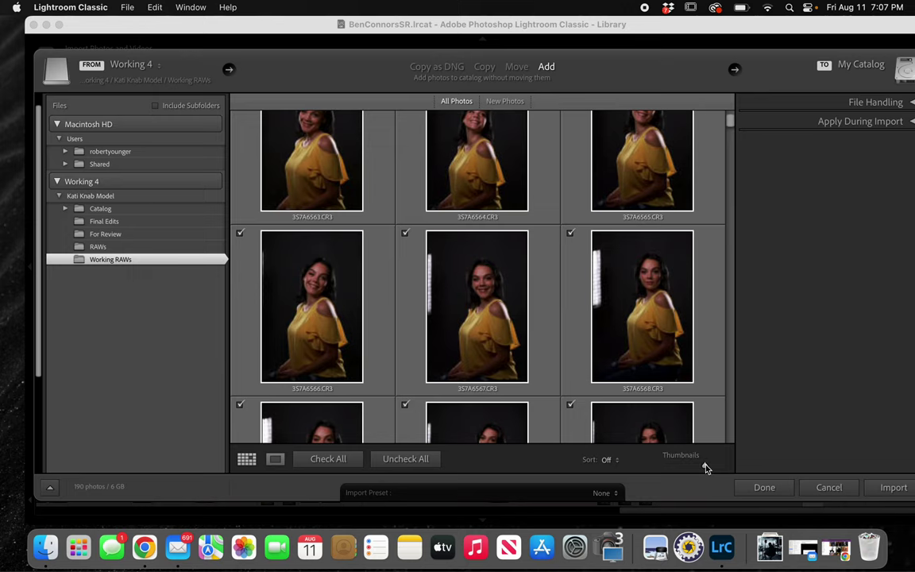
{"action": "scroll", "coordinate": [685, 300], "scroll_direction": "down", "scroll_amount": 5}
{"action": "scroll", "coordinate": [685, 300], "scroll_direction": "down", "scroll_amount": 5}
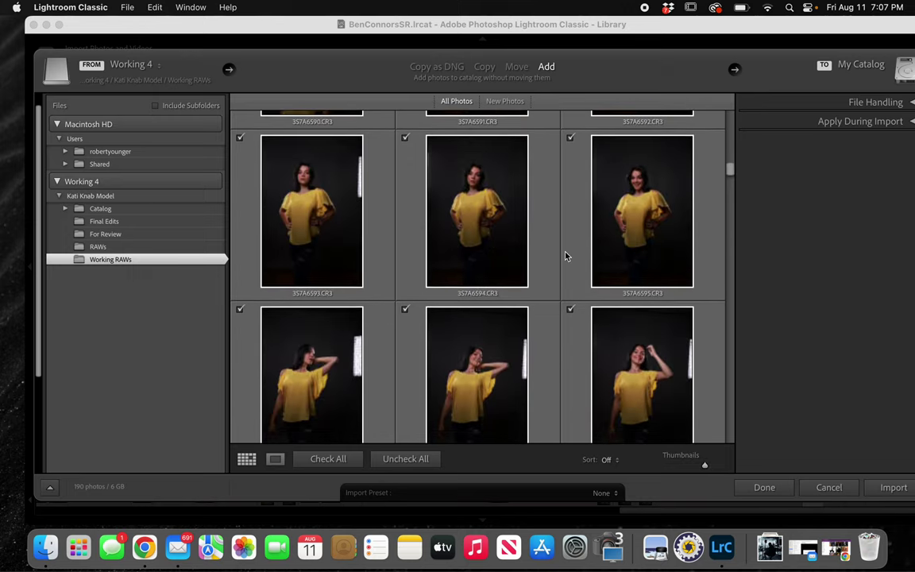
{"action": "left_click", "coordinate": [829, 488]}
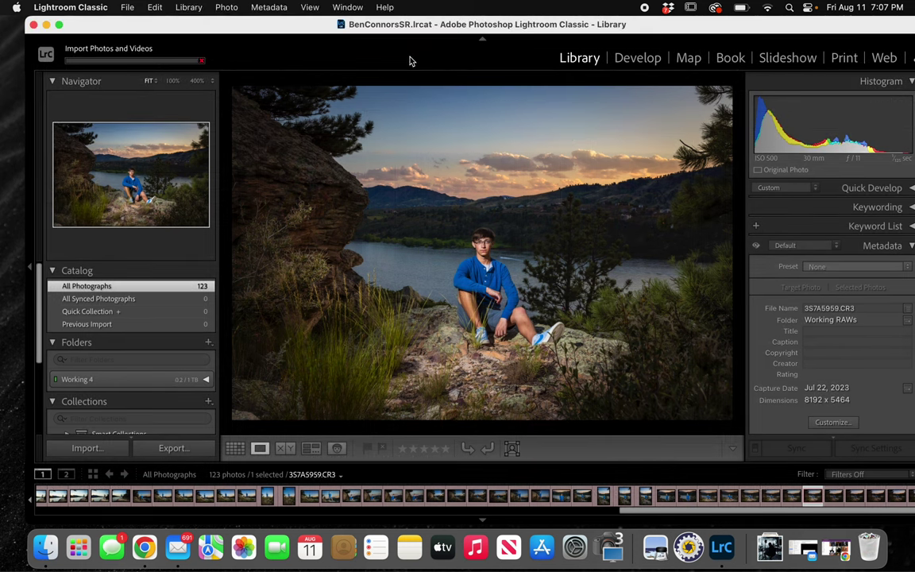
{"action": "left_click", "coordinate": [203, 60]}
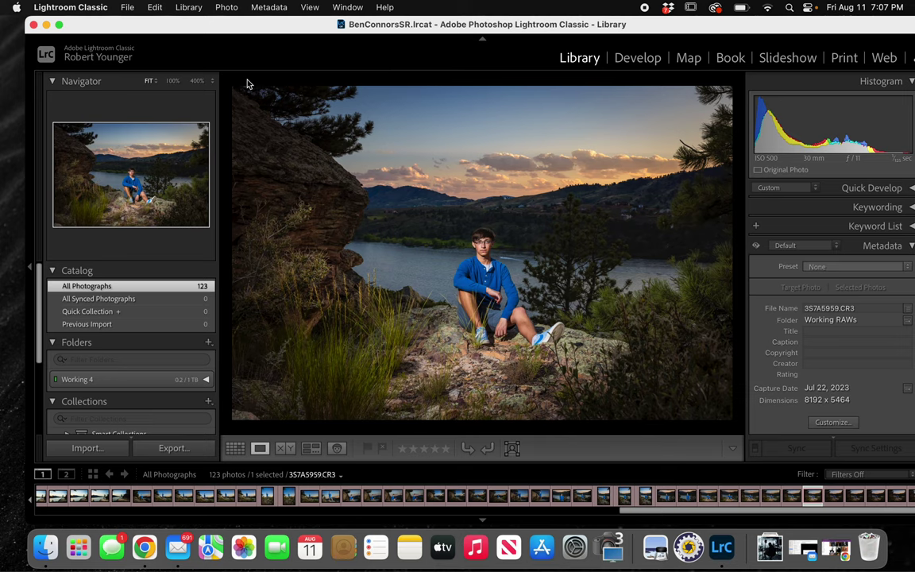
{"action": "left_click", "coordinate": [46, 548]}
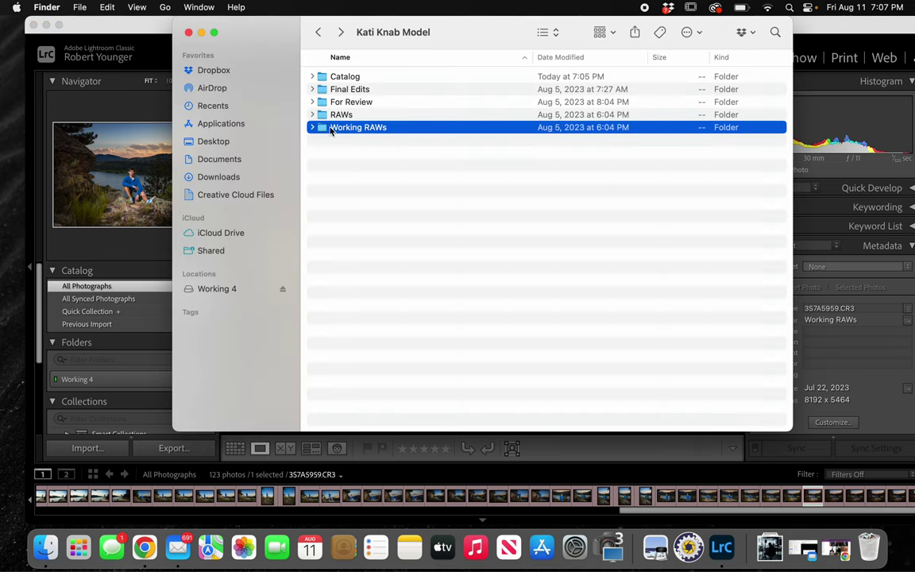
{"action": "left_click", "coordinate": [312, 77]}
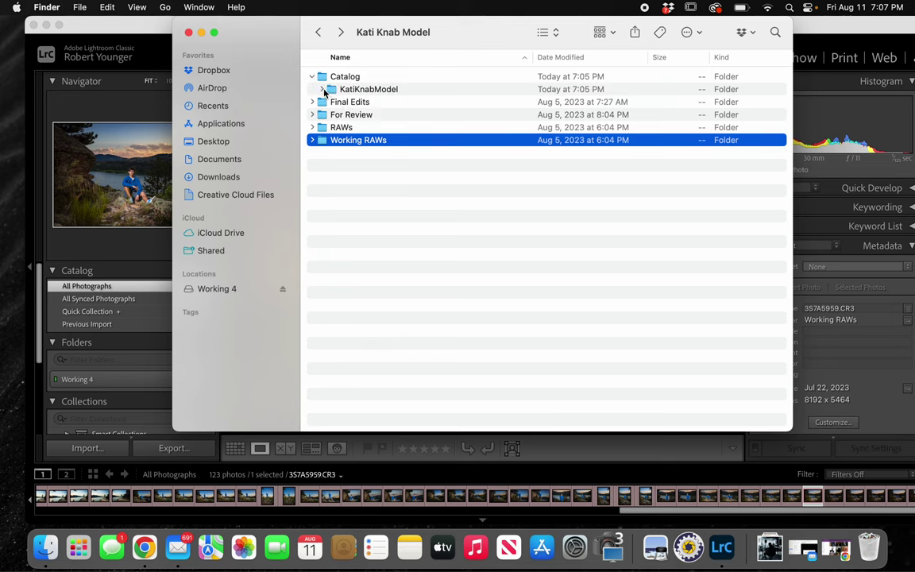
{"action": "left_click", "coordinate": [322, 89]}
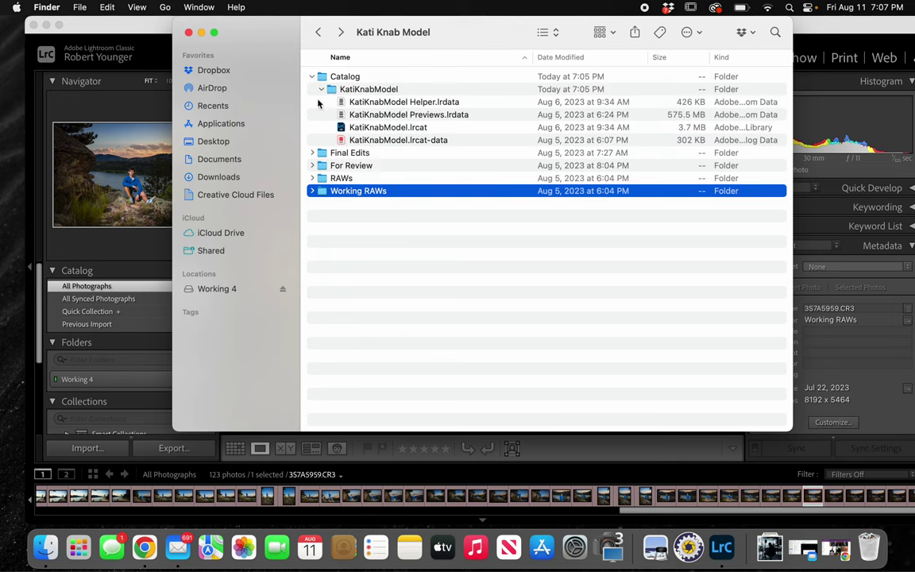
{"action": "left_click", "coordinate": [322, 89]}
{"action": "left_click", "coordinate": [313, 76]}
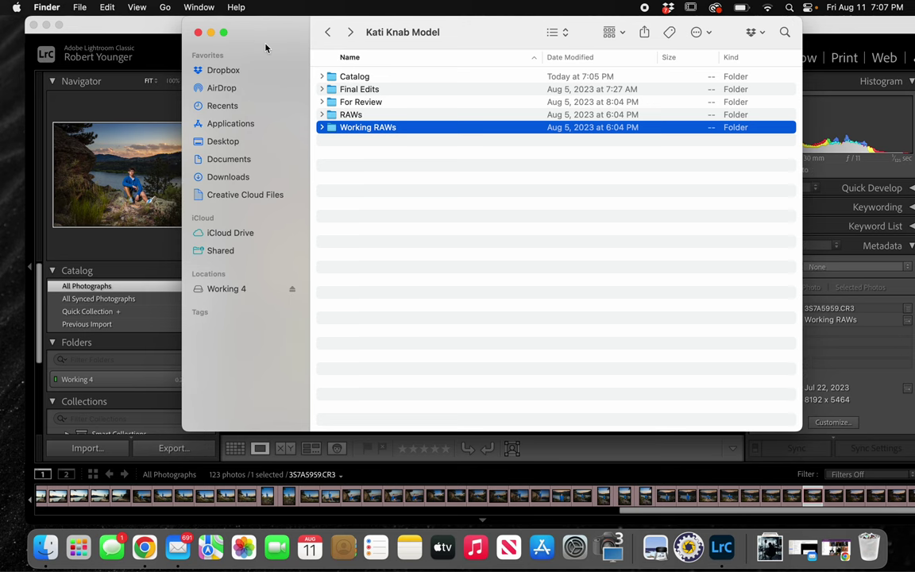
{"action": "left_click", "coordinate": [147, 31]}
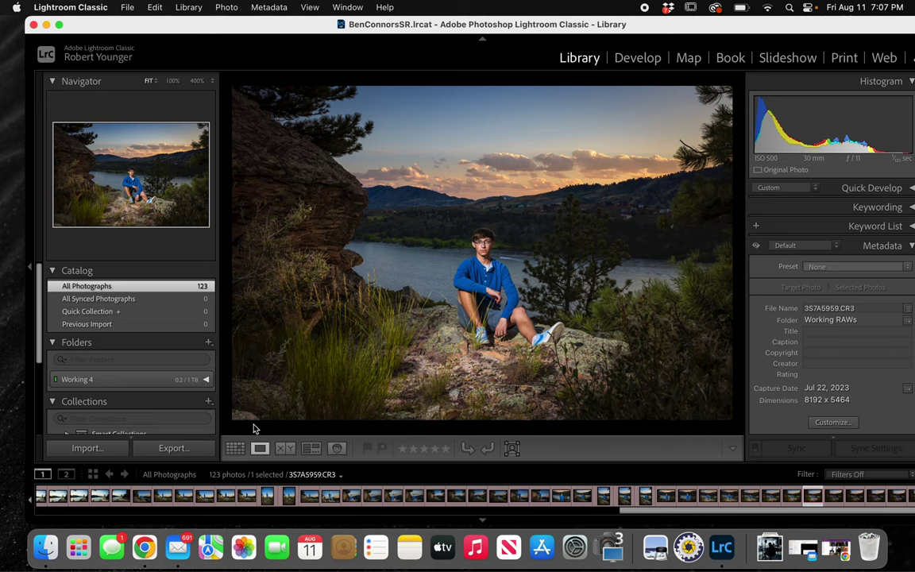
{"action": "left_click", "coordinate": [46, 548]}
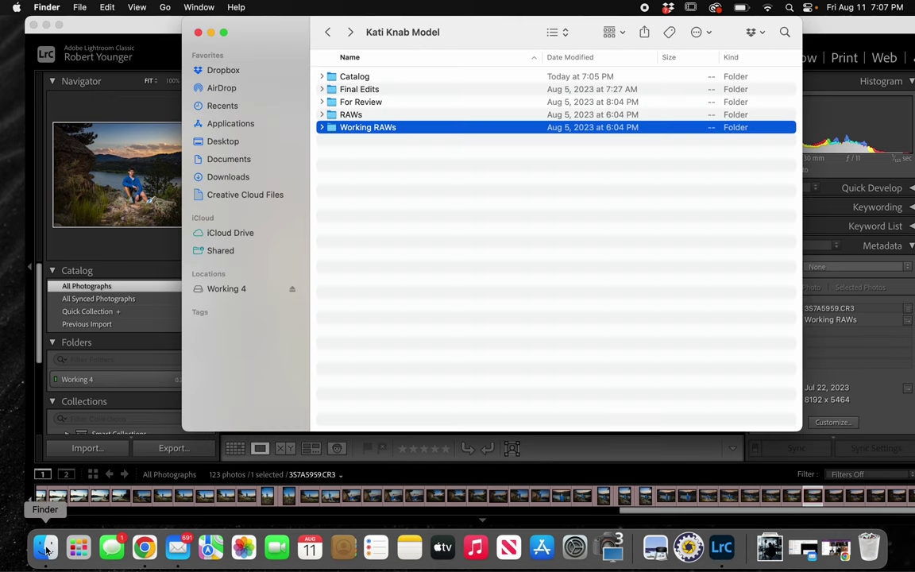
{"action": "double_click", "coordinate": [327, 90]}
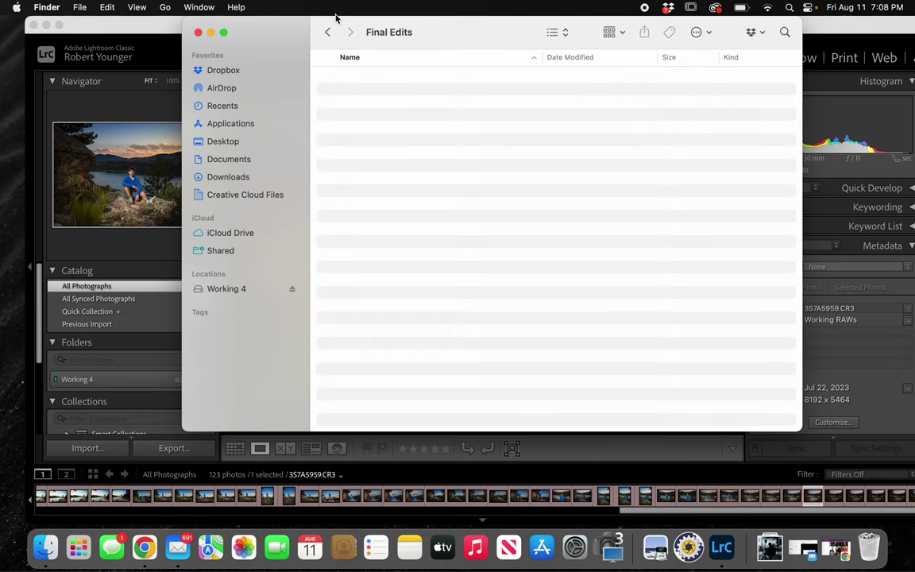
{"action": "left_click", "coordinate": [331, 33]}
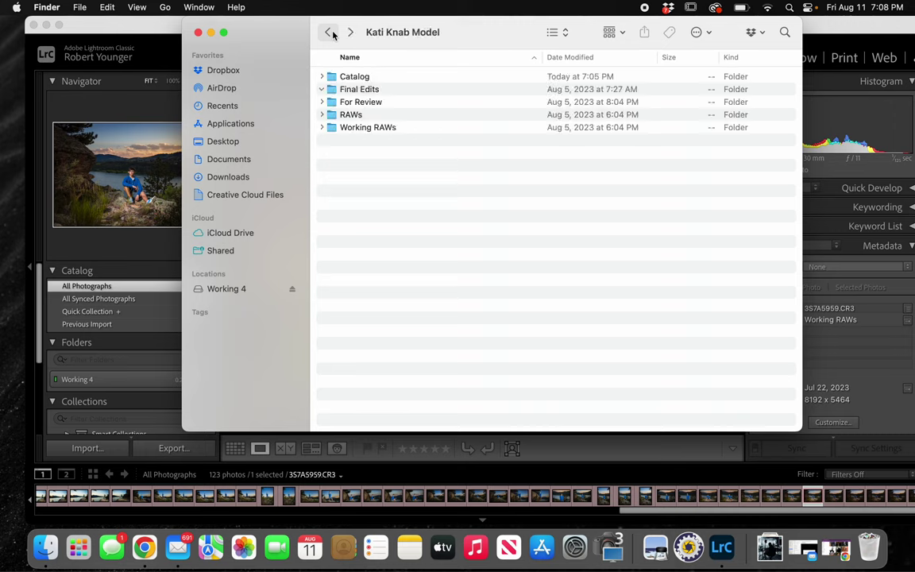
{"action": "left_click", "coordinate": [324, 90]}
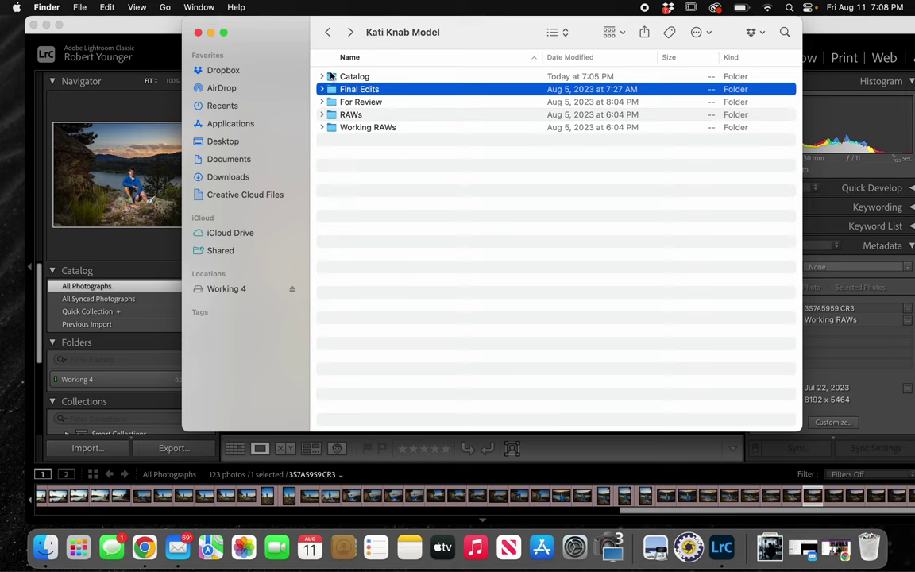
Go up to the Working 4 drive, then bring up Lightroom Classic's File menu
{"action": "left_click", "coordinate": [327, 32]}
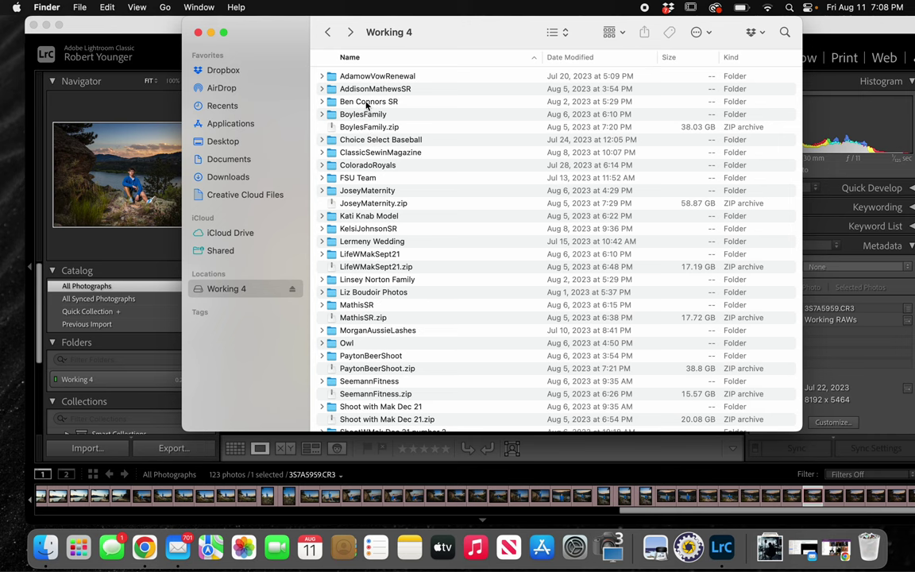
{"action": "left_click", "coordinate": [149, 27]}
{"action": "left_click", "coordinate": [126, 7]}
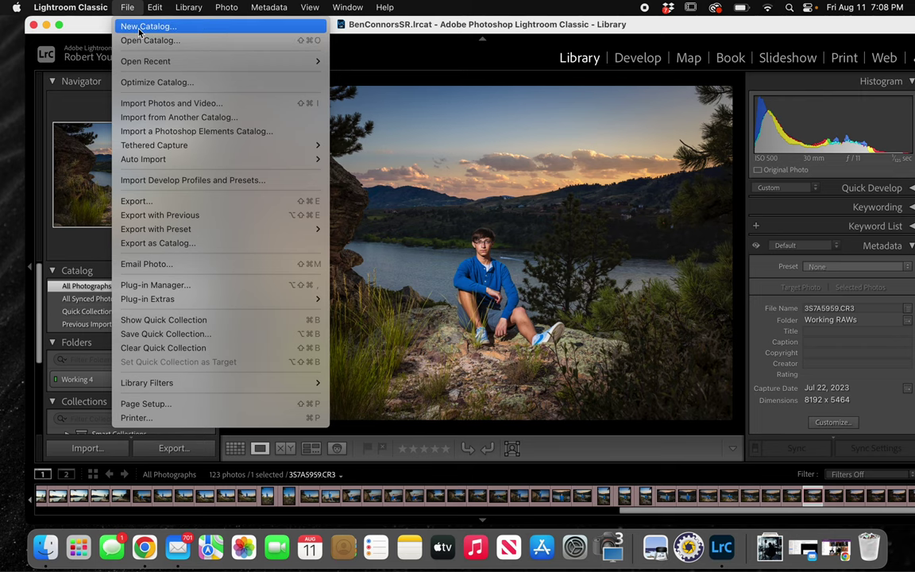
{"action": "left_click", "coordinate": [140, 27]}
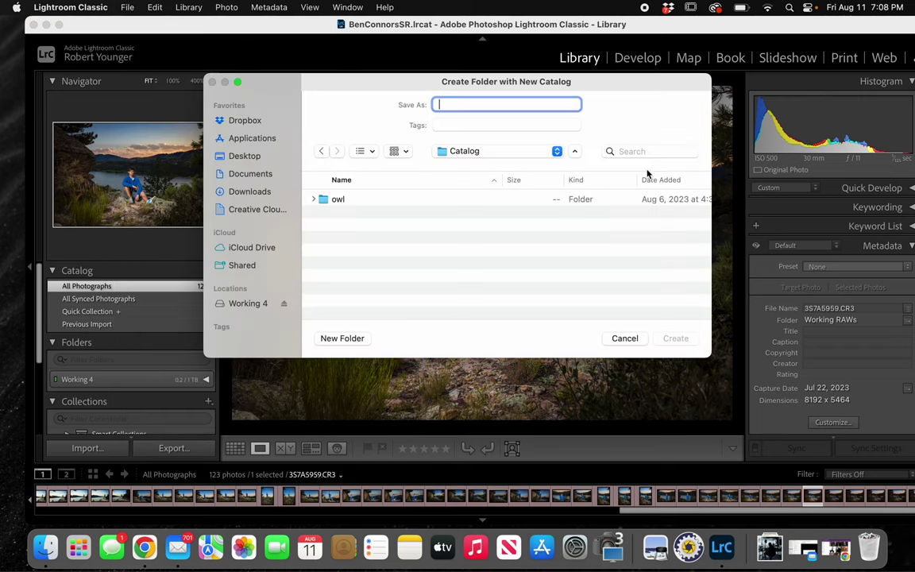
{"action": "left_click", "coordinate": [248, 302]}
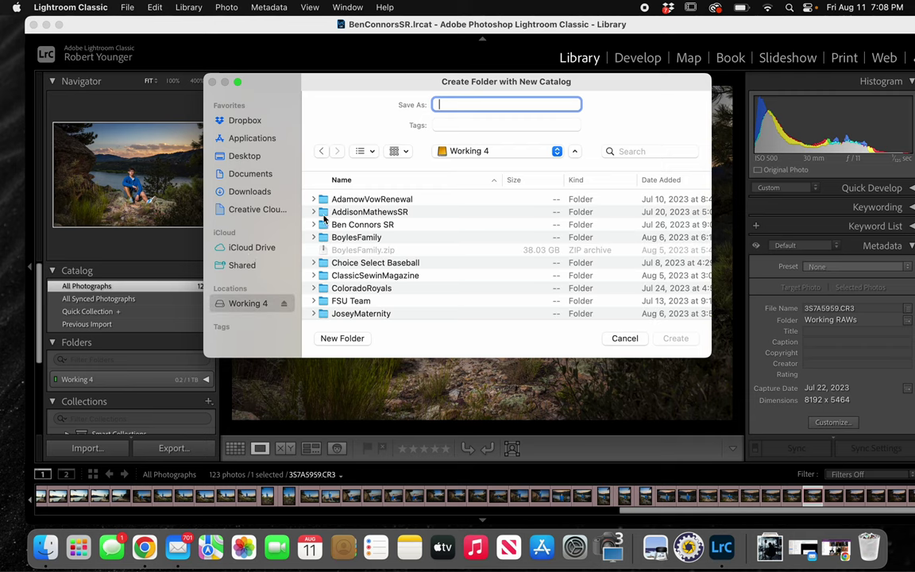
{"action": "double_click", "coordinate": [326, 212]}
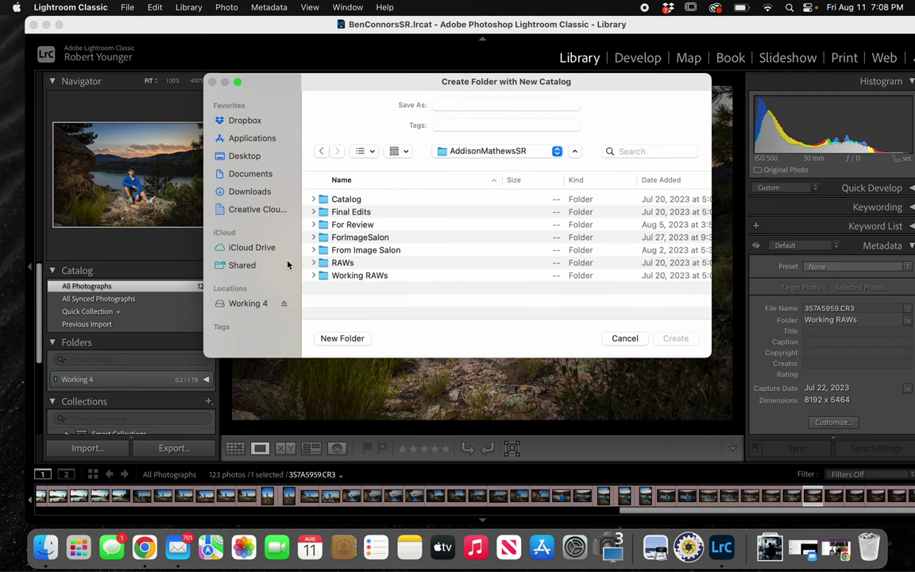
{"action": "double_click", "coordinate": [334, 198]}
{"action": "left_click", "coordinate": [498, 104]}
{"action": "type", "text": "addisonsr"}
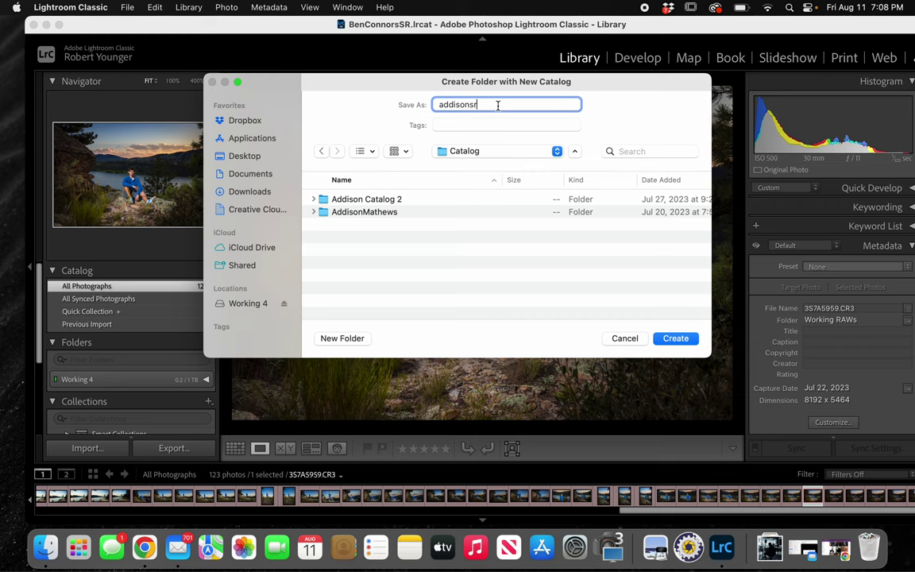
{"action": "left_click", "coordinate": [624, 339]}
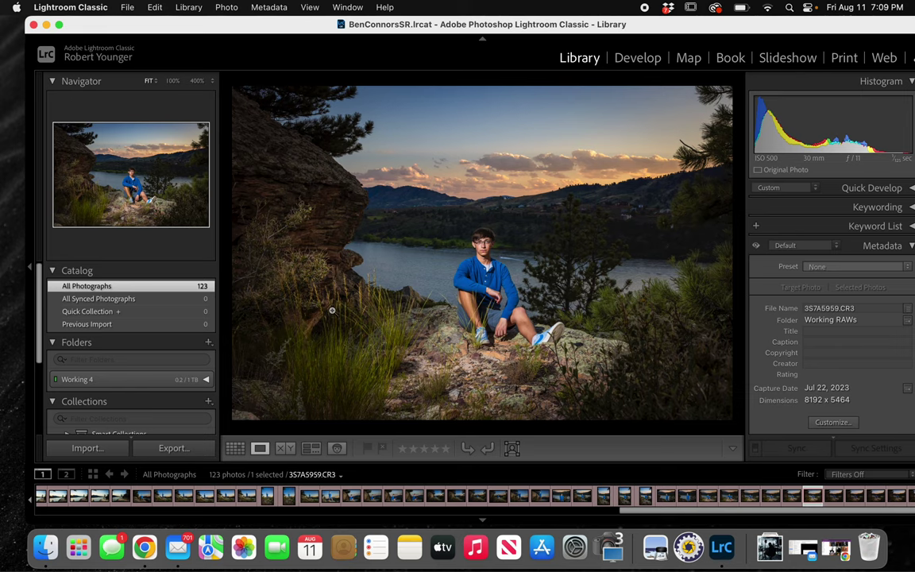
Bring Finder forward on Working 4, select the AdamowVowRenewal folder, and nudge the window right
{"action": "left_click", "coordinate": [45, 546]}
{"action": "left_click", "coordinate": [335, 79]}
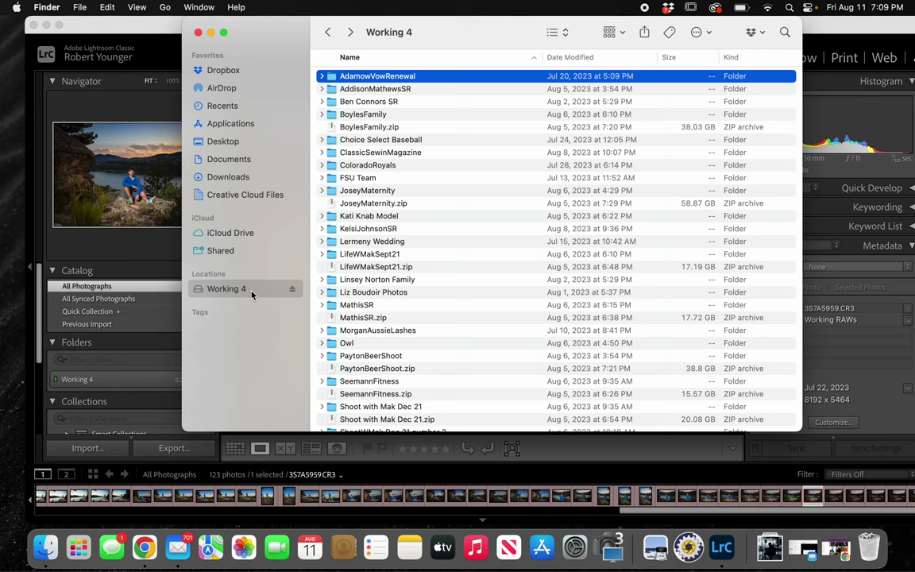
{"action": "left_click_drag", "start_coordinate": [255, 39], "coordinate": [293, 35]}
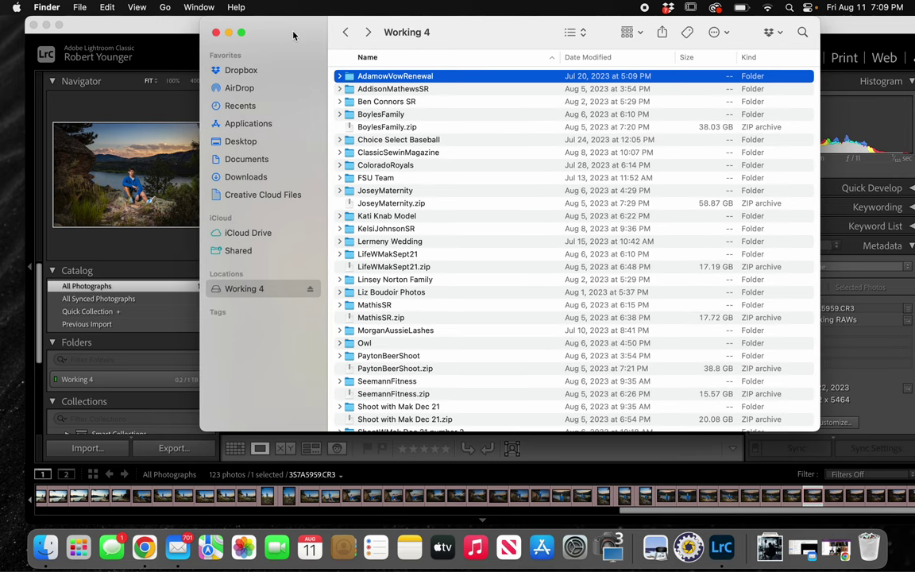